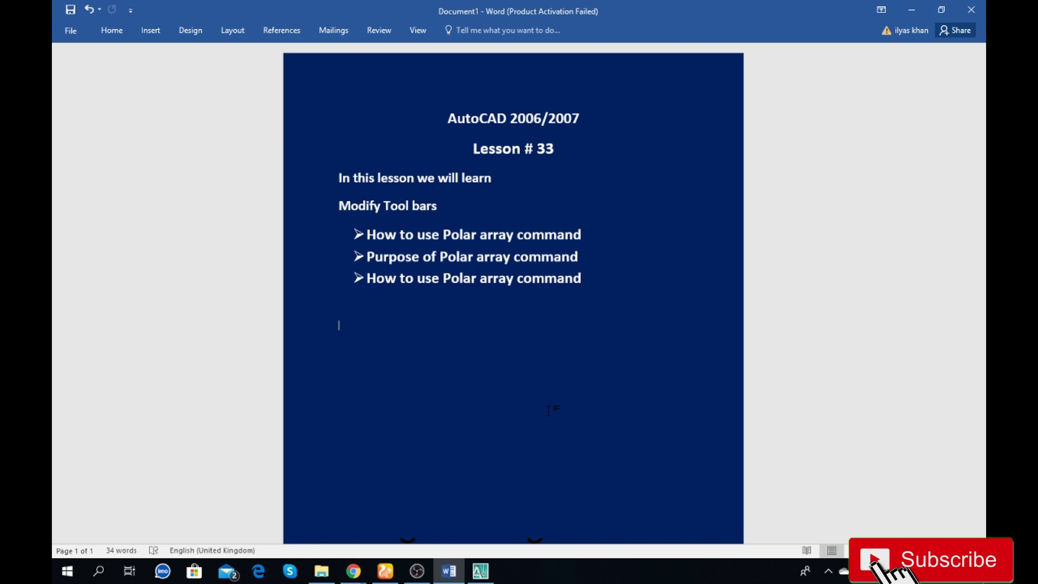
Switch from the Word Lesson # 33 outline to the AutoCAD 2007 drawing
{"action": "left_click", "coordinate": [480, 570]}
Set the drawing units to Architectural with 0'-0" precision and Inches insertion scale
{"action": "left_click_drag", "start_coordinate": [448, 242], "coordinate": [366, 258]}
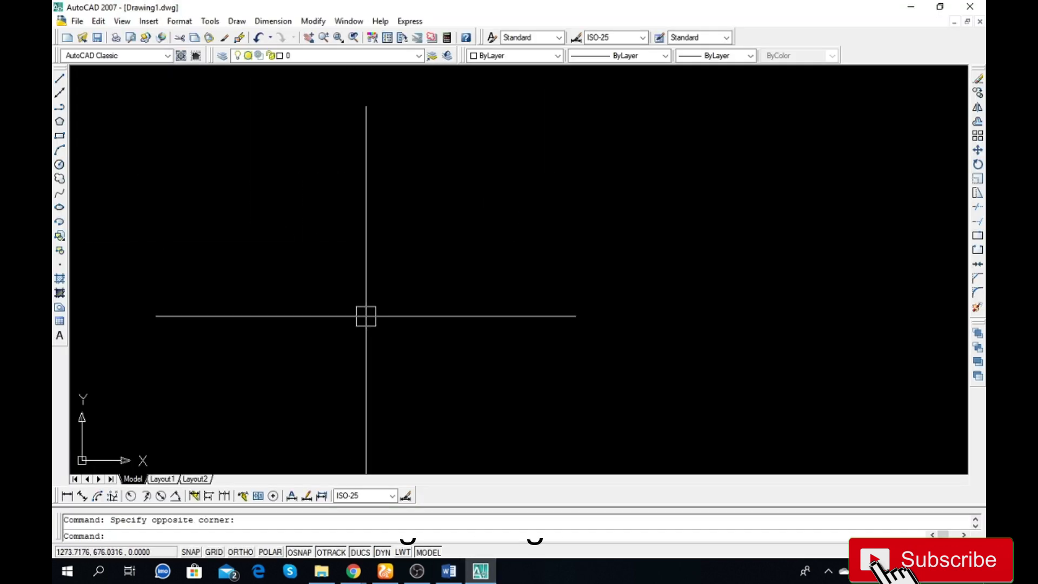
{"action": "type", "text": "un"}
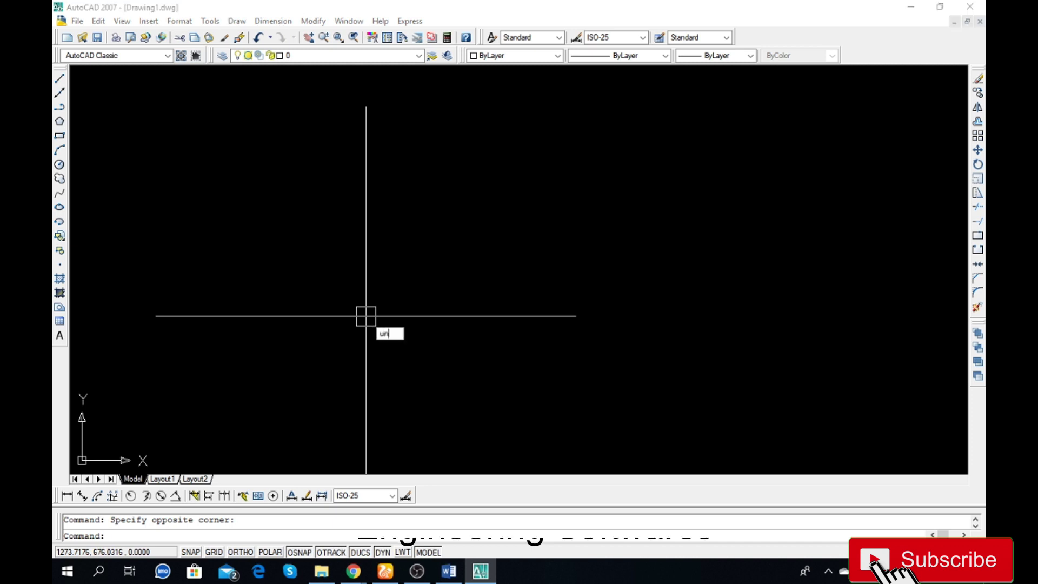
{"action": "key", "text": "Return"}
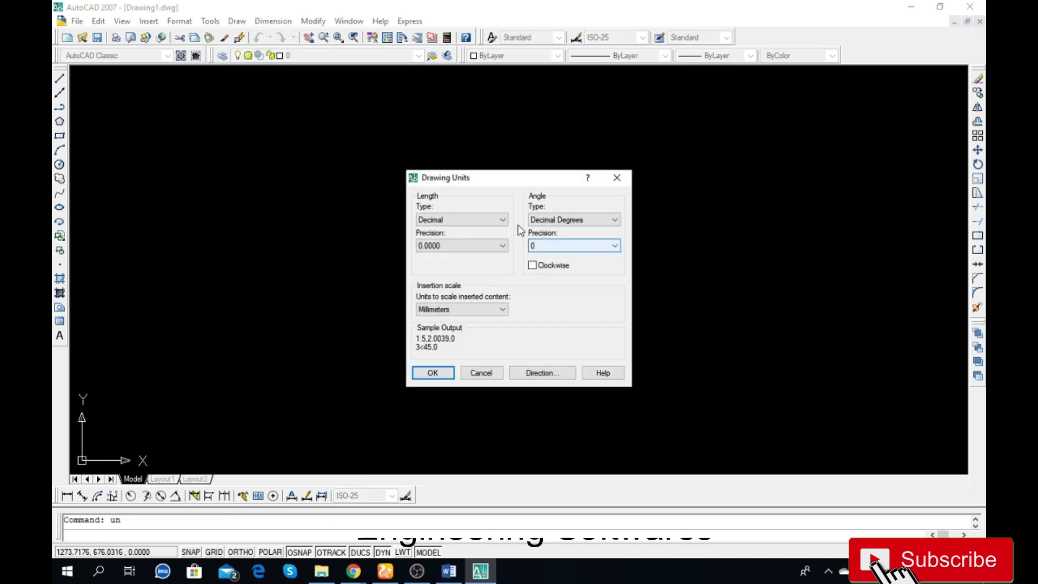
{"action": "left_click", "coordinate": [462, 219]}
{"action": "left_click", "coordinate": [457, 229]}
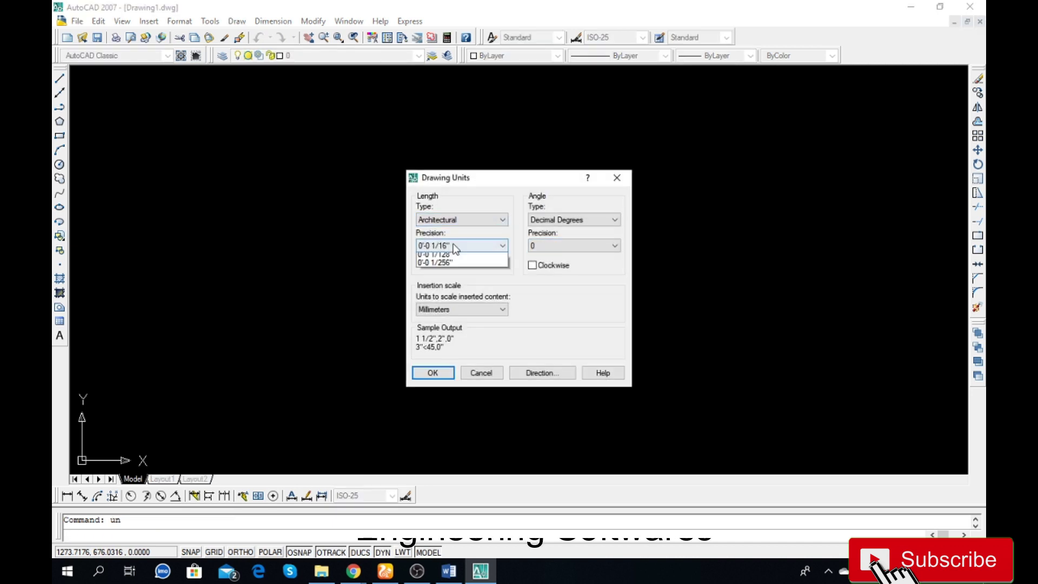
{"action": "left_click", "coordinate": [438, 254]}
{"action": "left_click", "coordinate": [441, 310]}
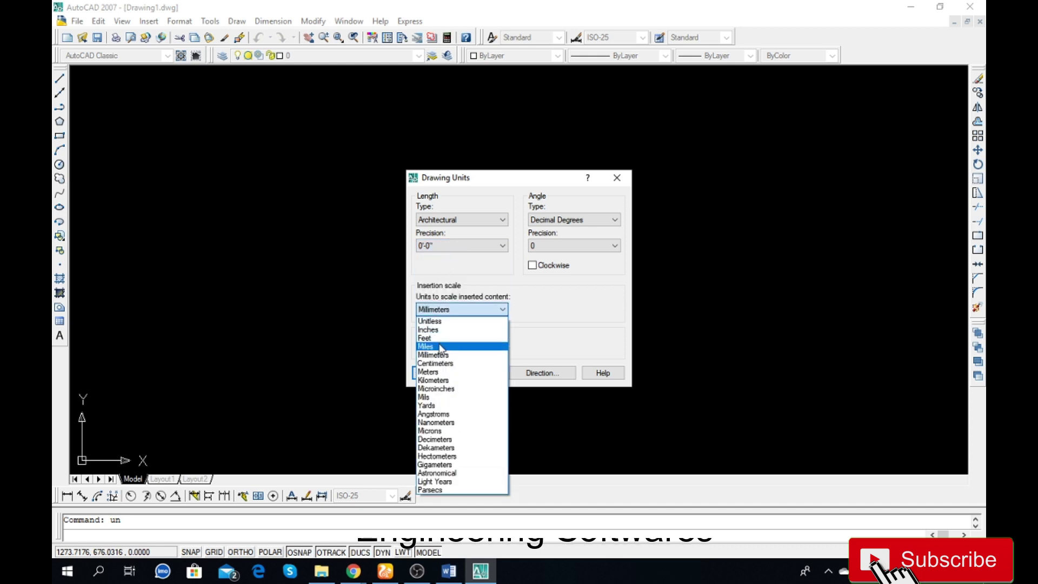
{"action": "left_click", "coordinate": [430, 329]}
{"action": "left_click", "coordinate": [433, 373]}
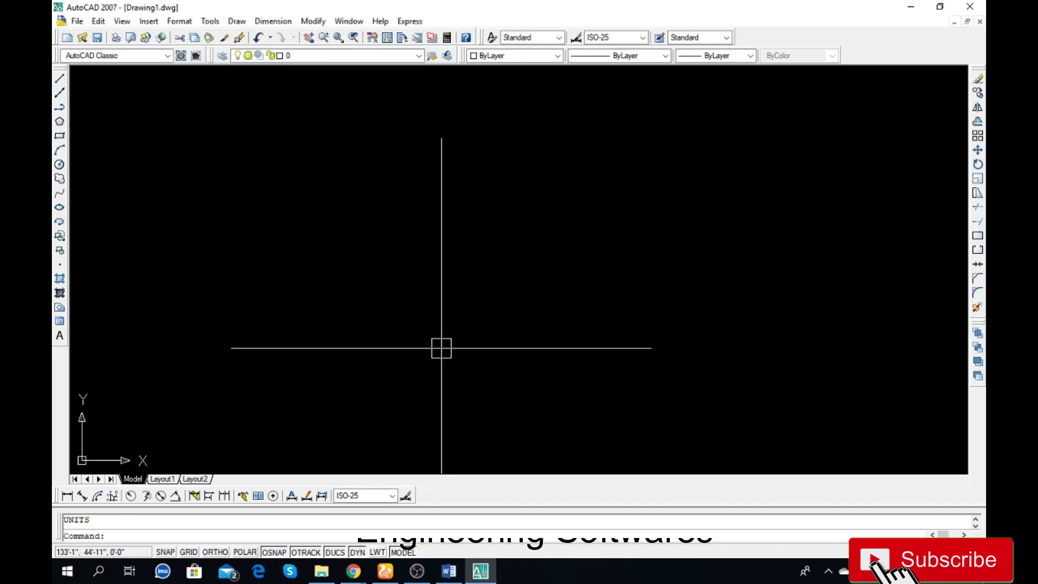
Give the ISO-25 dimension style Architectural primary units with 0'-0" precision
{"action": "type", "text": "d"}
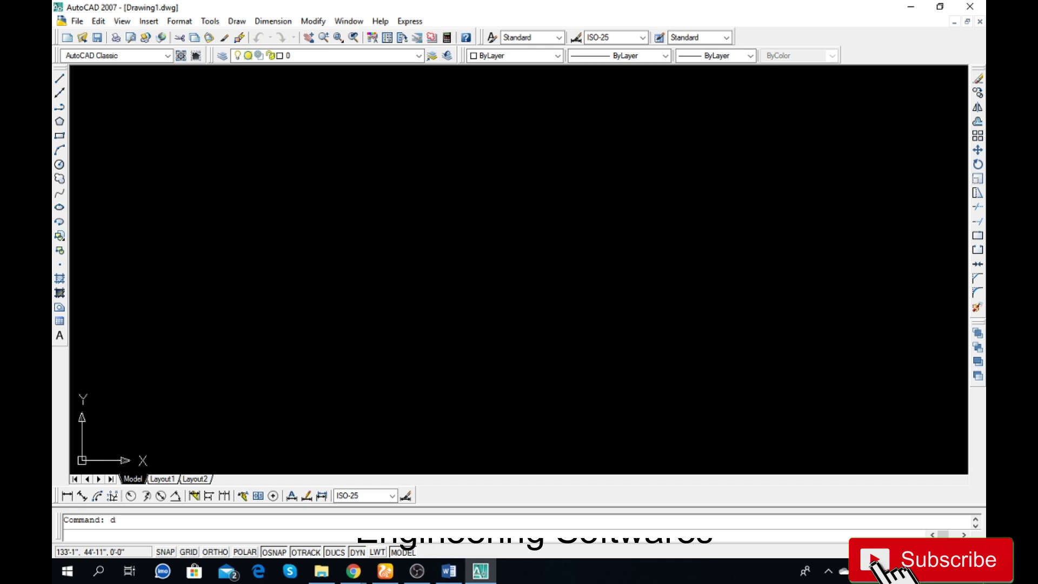
{"action": "key", "text": "Return"}
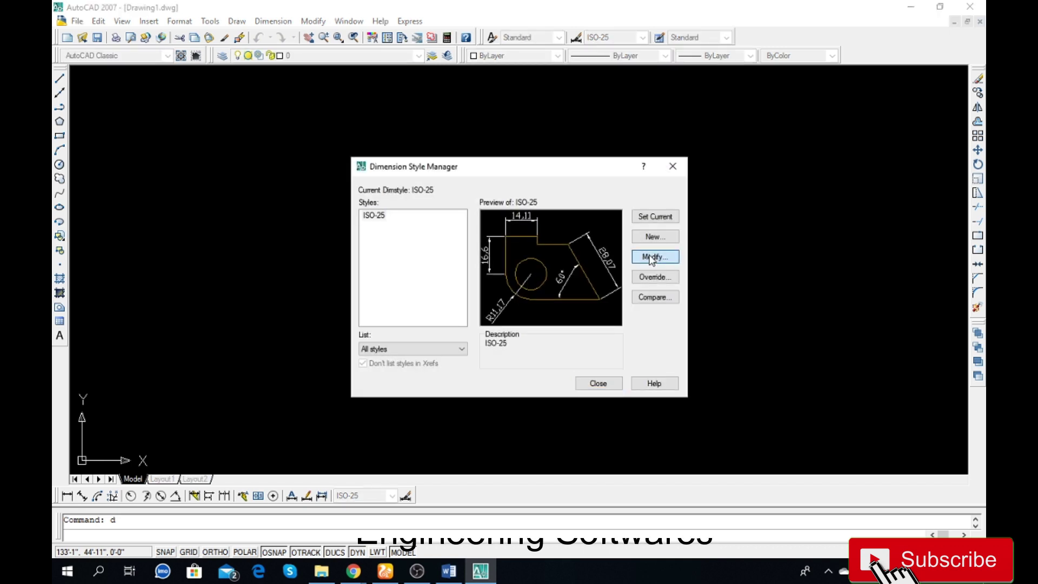
{"action": "left_click", "coordinate": [650, 257]}
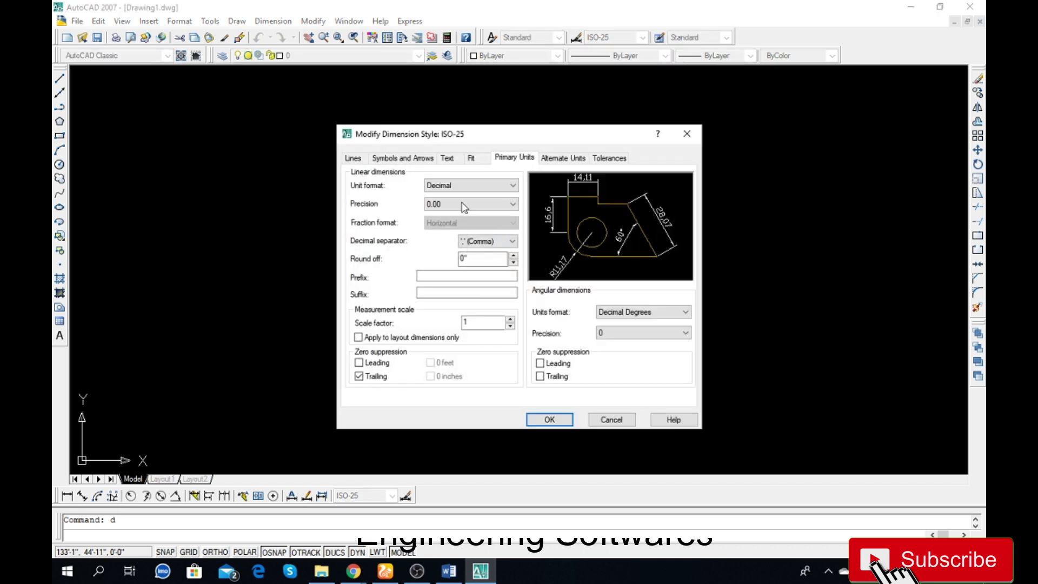
{"action": "left_click", "coordinate": [465, 185]}
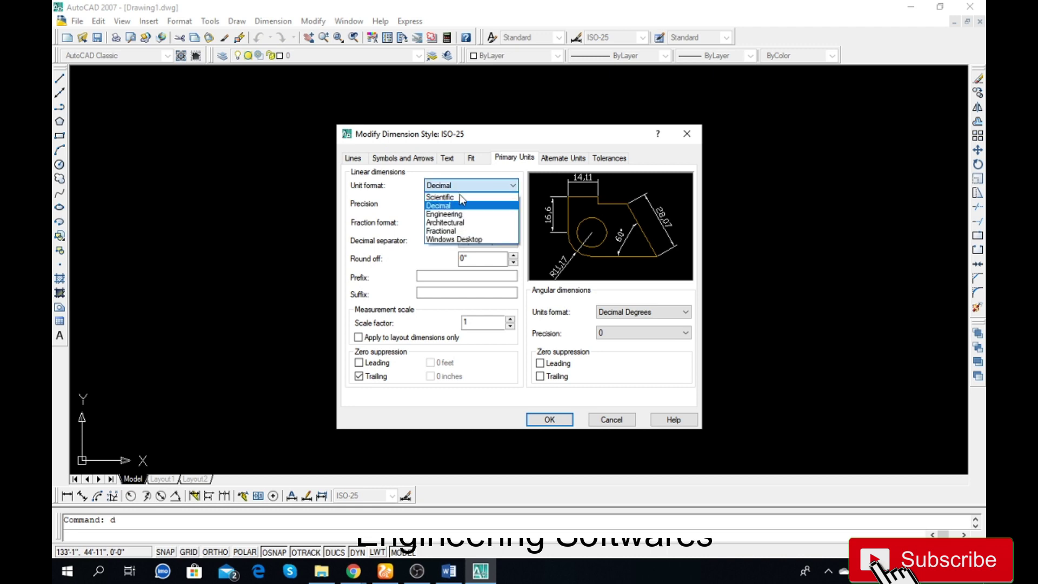
{"action": "left_click", "coordinate": [453, 213]}
{"action": "left_click", "coordinate": [464, 204]}
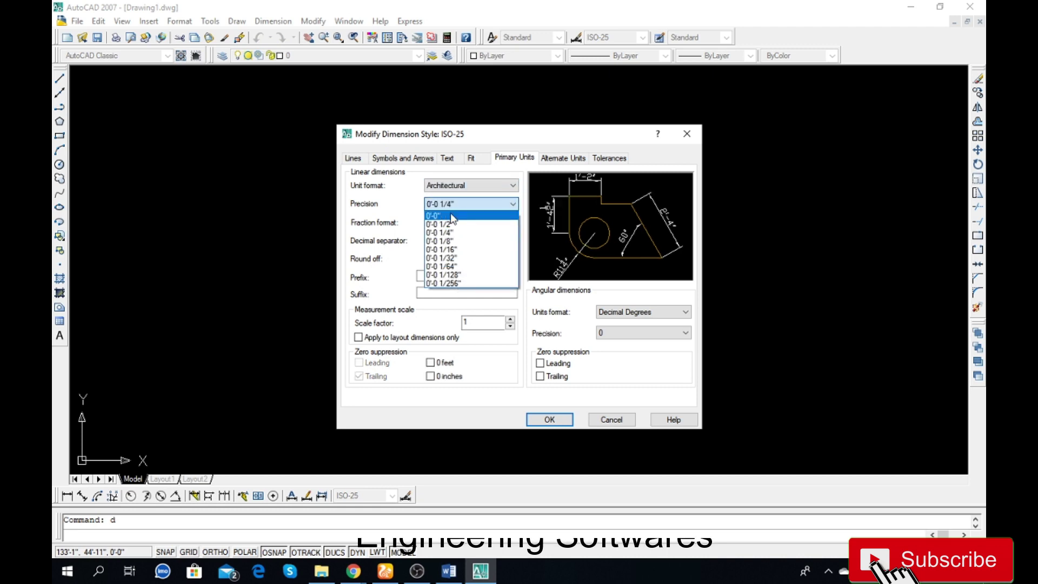
{"action": "left_click", "coordinate": [552, 424]}
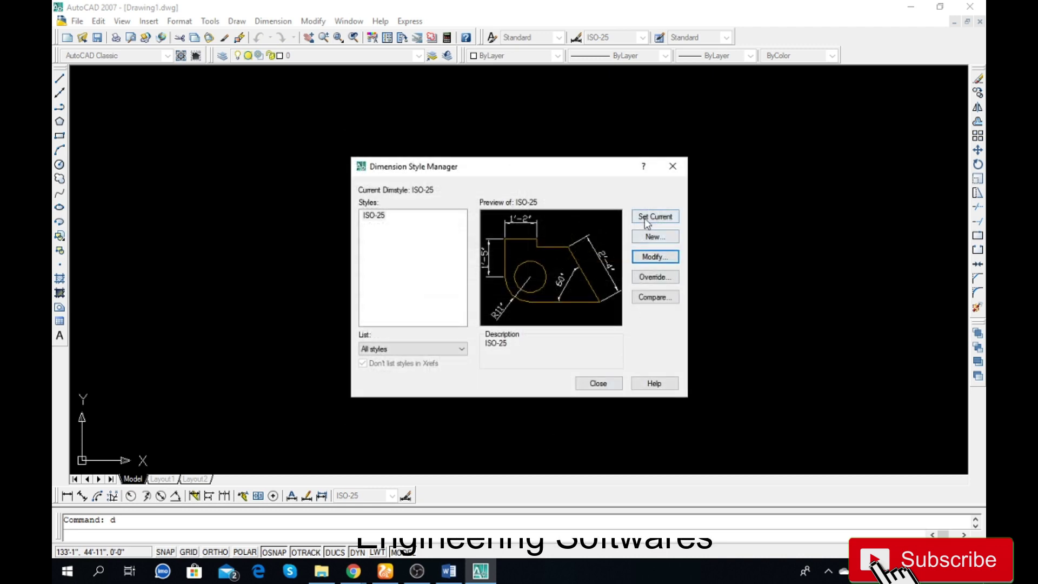
{"action": "left_click", "coordinate": [590, 379]}
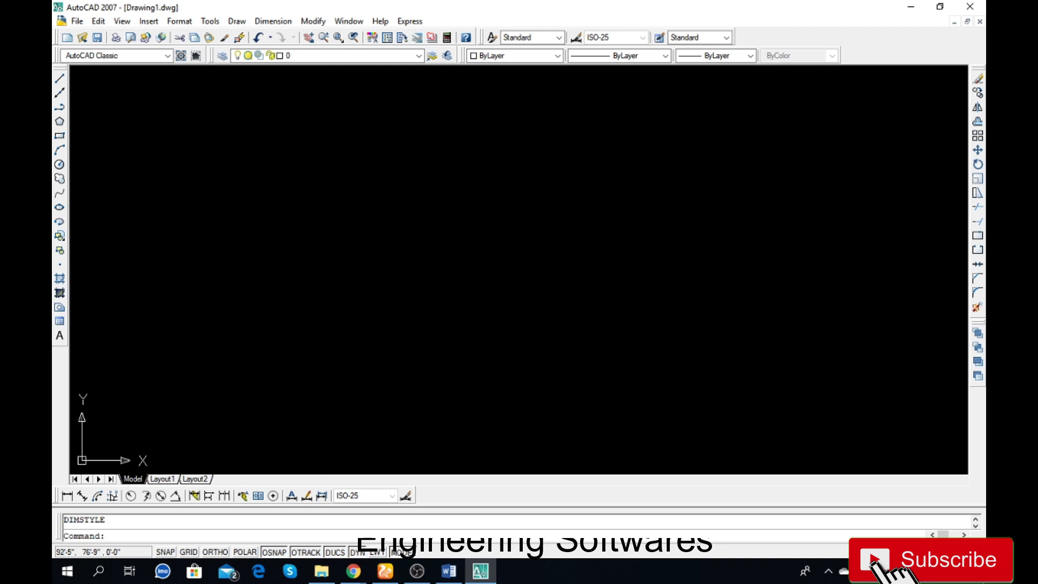
{"action": "left_click", "coordinate": [978, 136]}
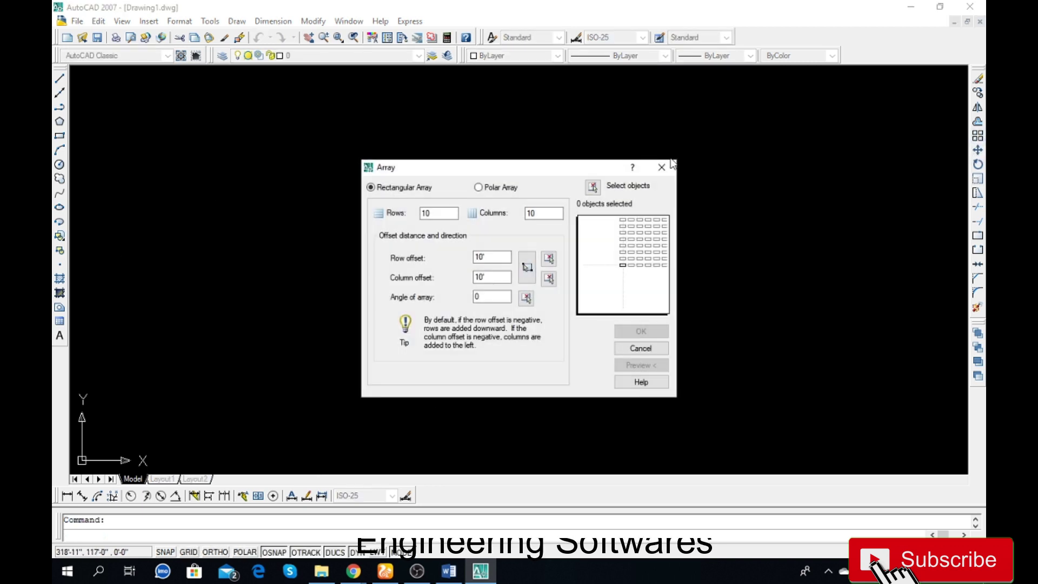
{"action": "left_click", "coordinate": [496, 187]}
{"action": "left_click", "coordinate": [390, 187]}
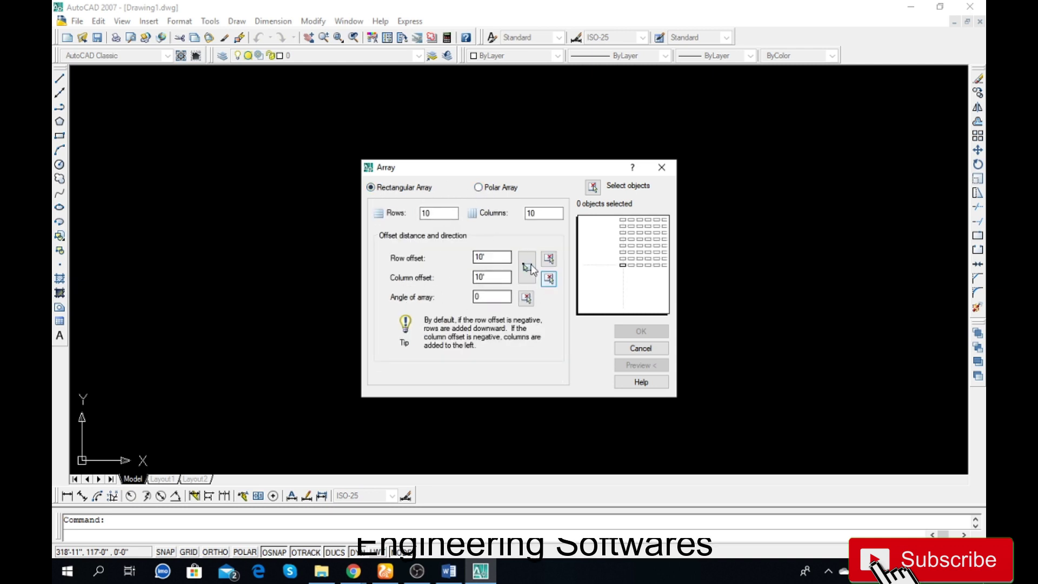
{"action": "left_click", "coordinate": [488, 189]}
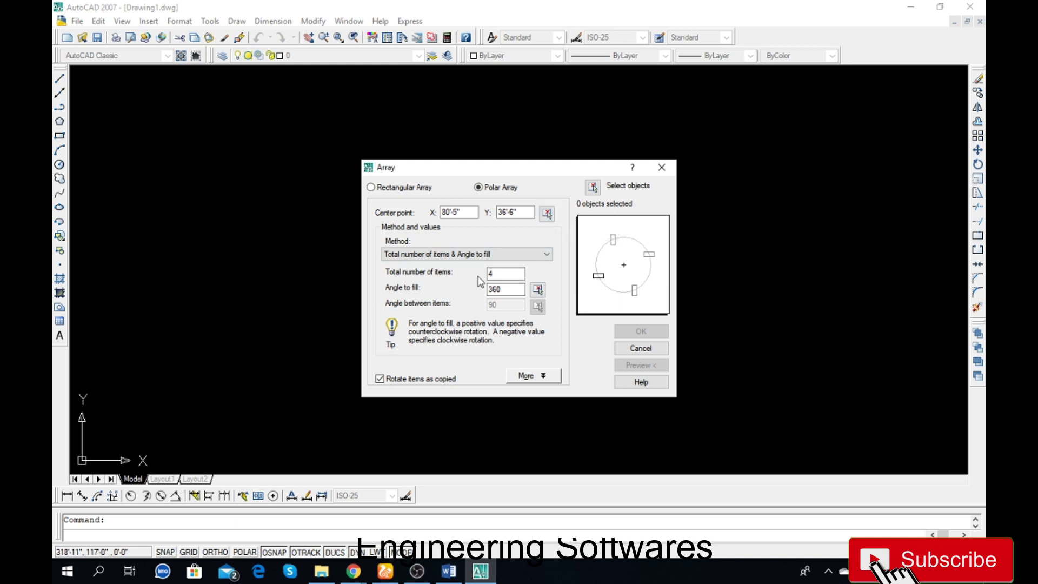
{"action": "left_click", "coordinate": [381, 189]}
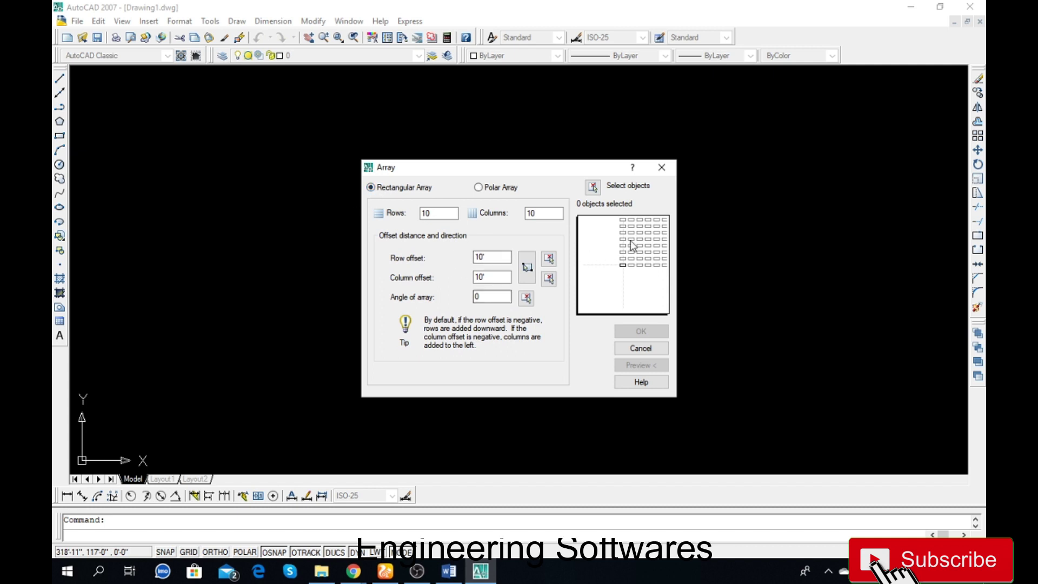
{"action": "left_click", "coordinate": [491, 190]}
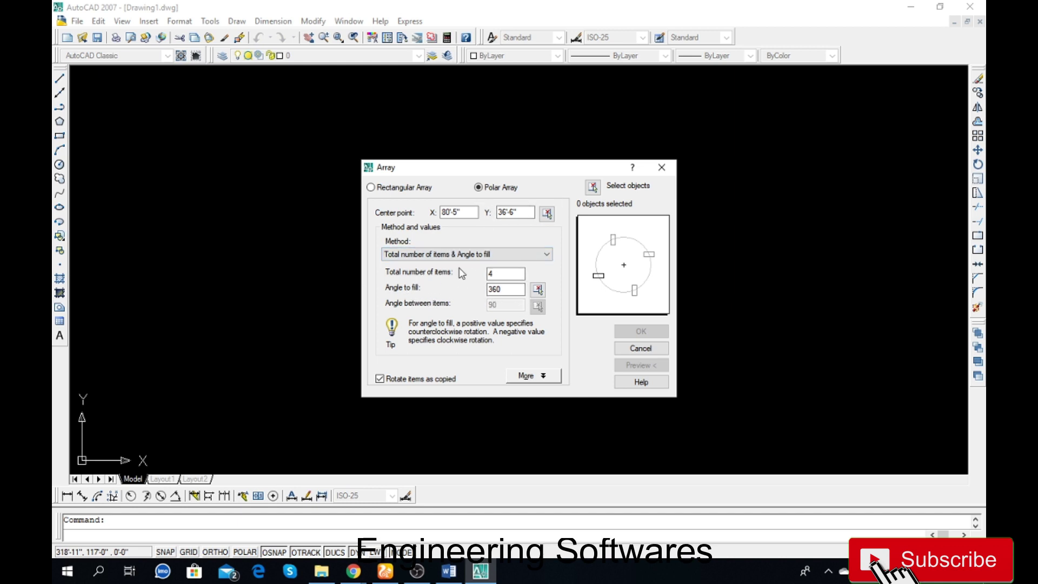
{"action": "left_click", "coordinate": [662, 168]}
Draw a tall narrow rectangle and a short vertical line below its bottom middle
{"action": "left_click", "coordinate": [59, 136]}
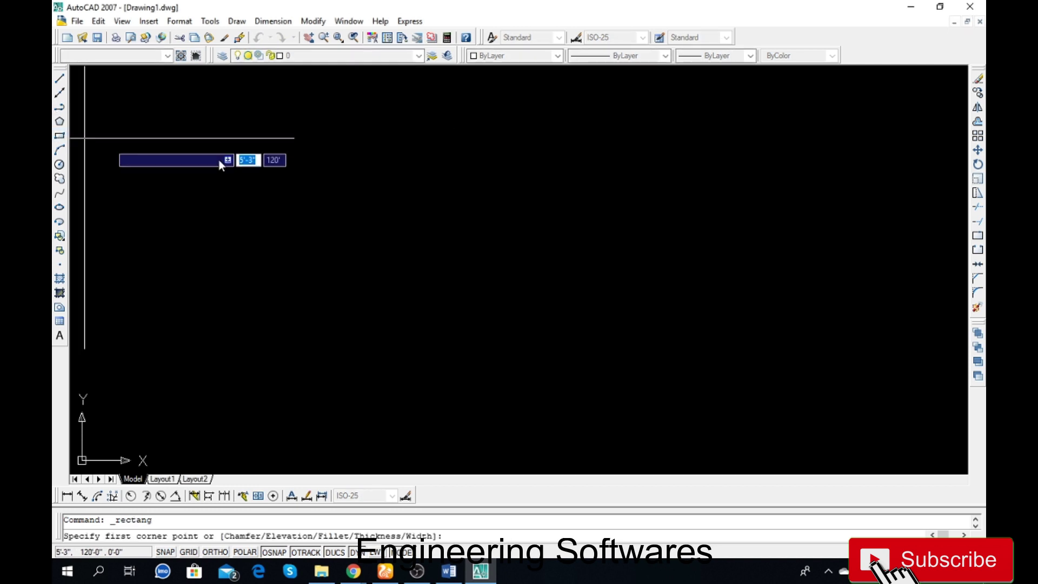
{"action": "left_click", "coordinate": [313, 148]}
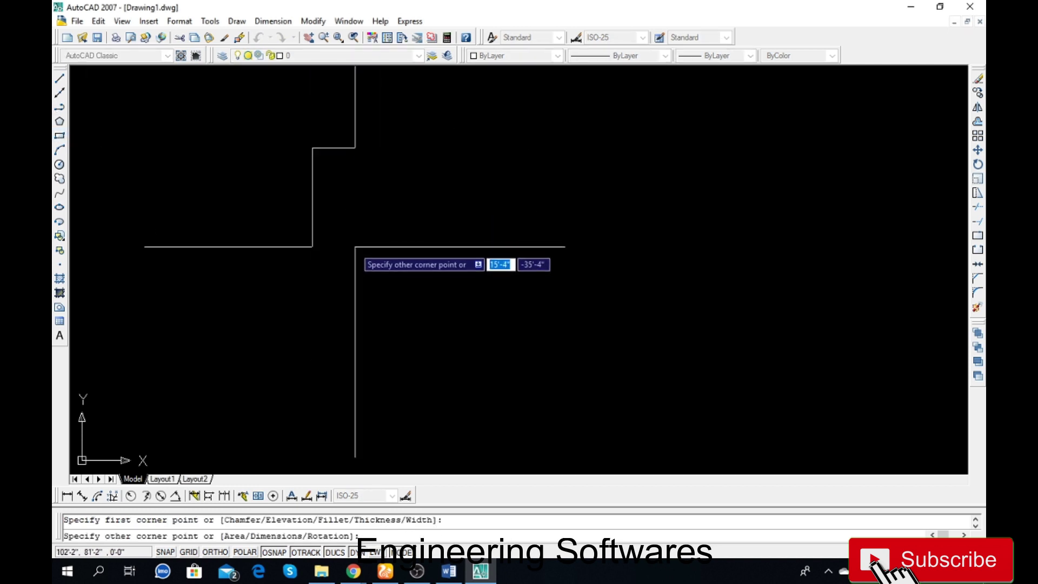
{"action": "left_click", "coordinate": [355, 247]}
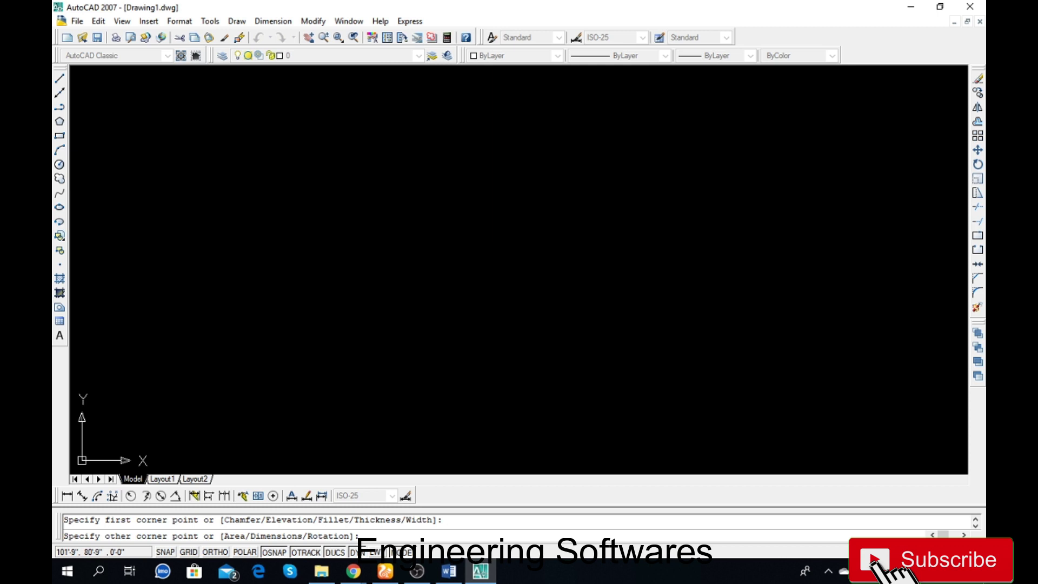
{"action": "left_click", "coordinate": [59, 78]}
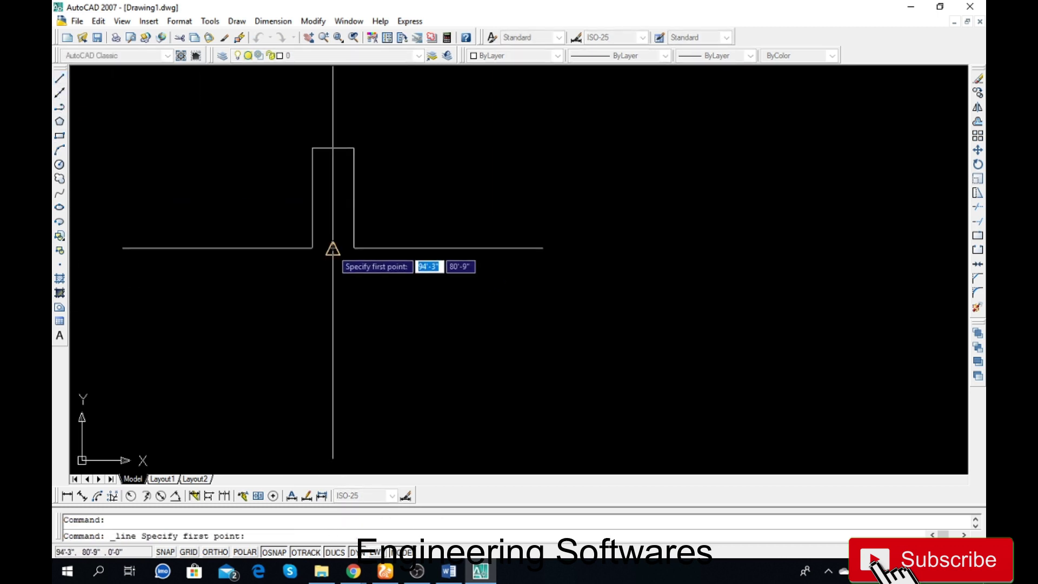
{"action": "left_click", "coordinate": [332, 302]}
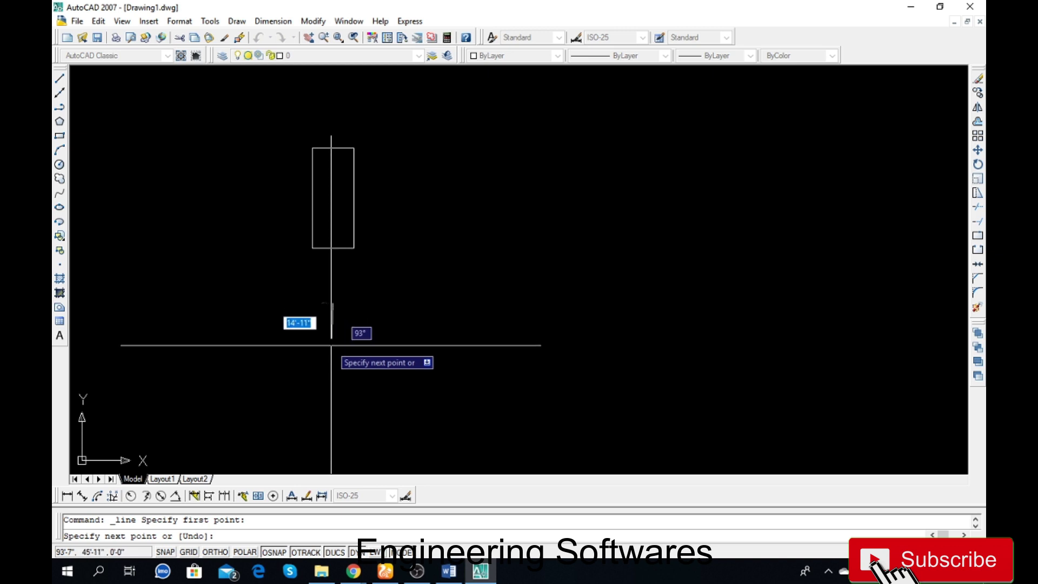
{"action": "key", "text": "F8"}
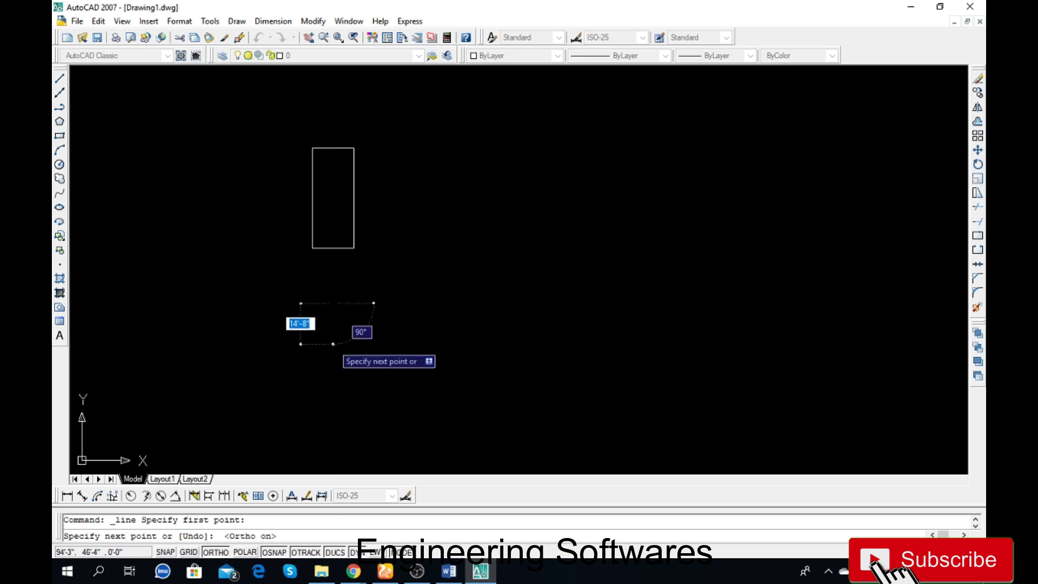
{"action": "left_click", "coordinate": [333, 355]}
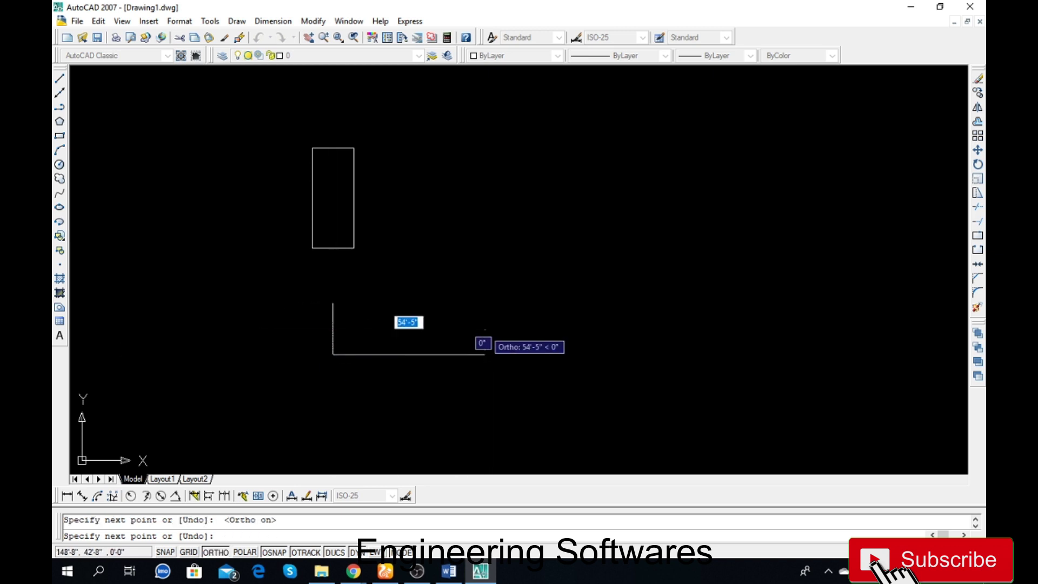
{"action": "key", "text": "Return"}
Bring up the Array settings with the AR command
{"action": "scroll", "coordinate": [341, 204], "scroll_direction": "down", "scroll_amount": 1}
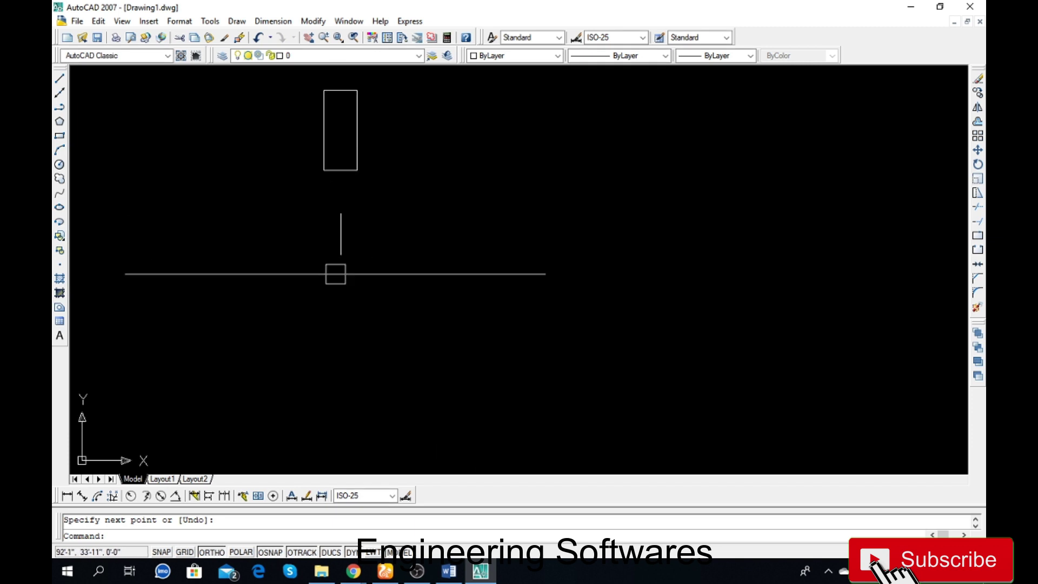
{"action": "scroll", "coordinate": [327, 213], "scroll_direction": "down", "scroll_amount": 2}
{"action": "scroll", "coordinate": [331, 228], "scroll_direction": "up", "scroll_amount": 1}
{"action": "scroll", "coordinate": [285, 184], "scroll_direction": "up", "scroll_amount": 2}
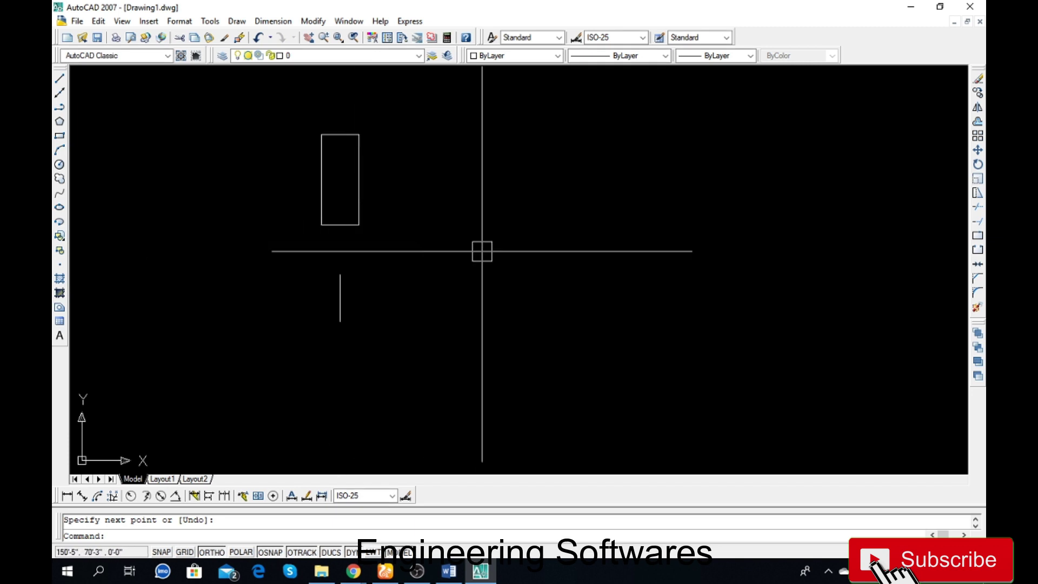
{"action": "type", "text": "a"}
{"action": "key", "text": "Return"}
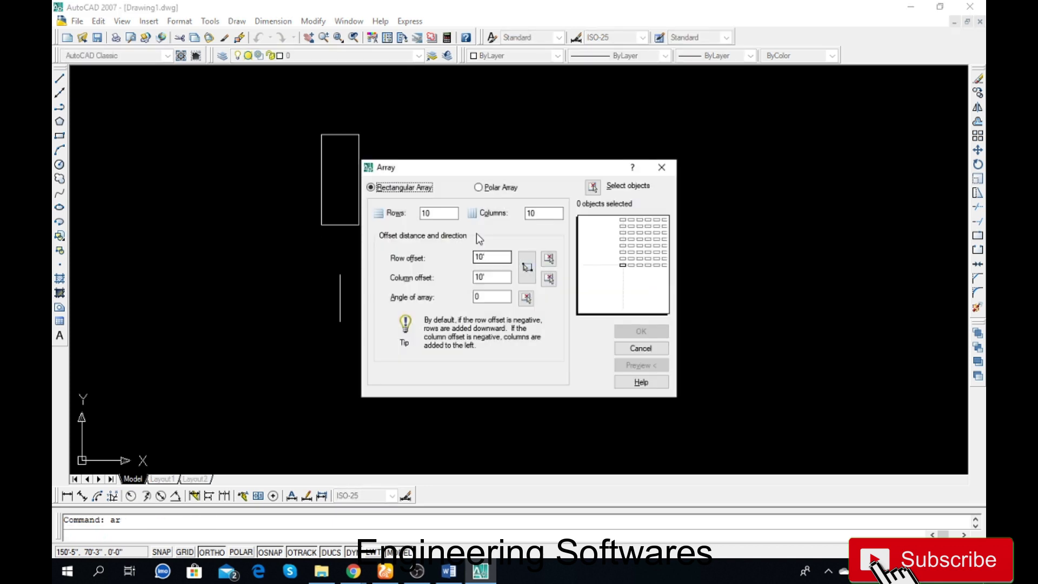
Set up a polar array of the tall rectangle centred on the short vertical line
{"action": "left_click", "coordinate": [499, 188]}
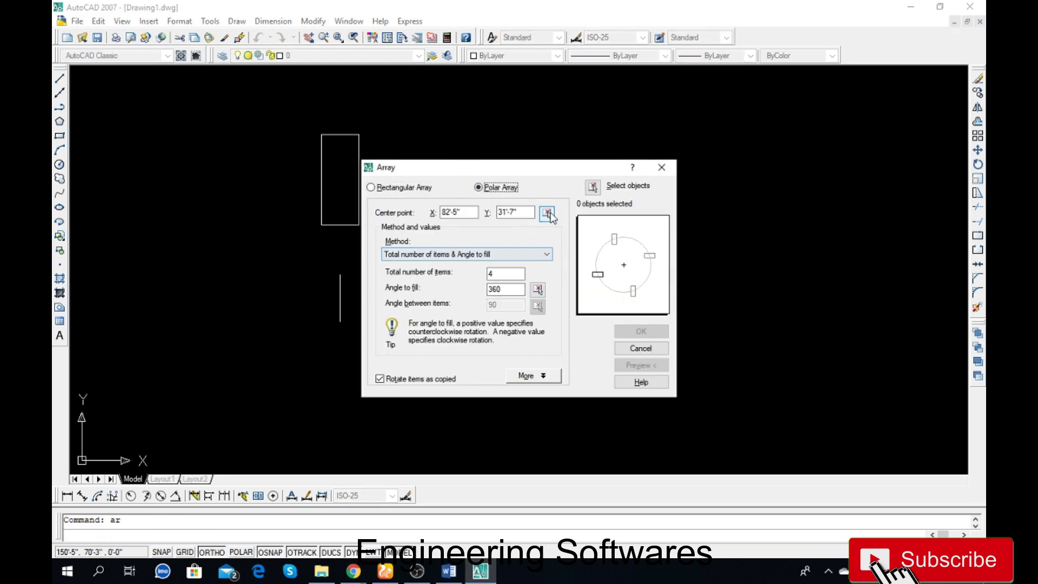
{"action": "left_click", "coordinate": [593, 187]}
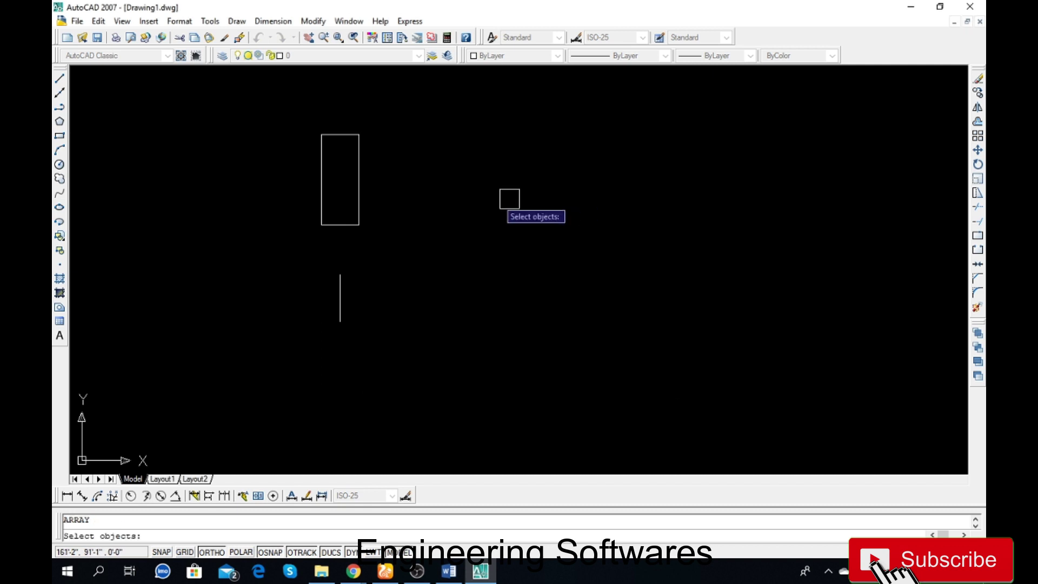
{"action": "left_click", "coordinate": [358, 204]}
{"action": "key", "text": "Return"}
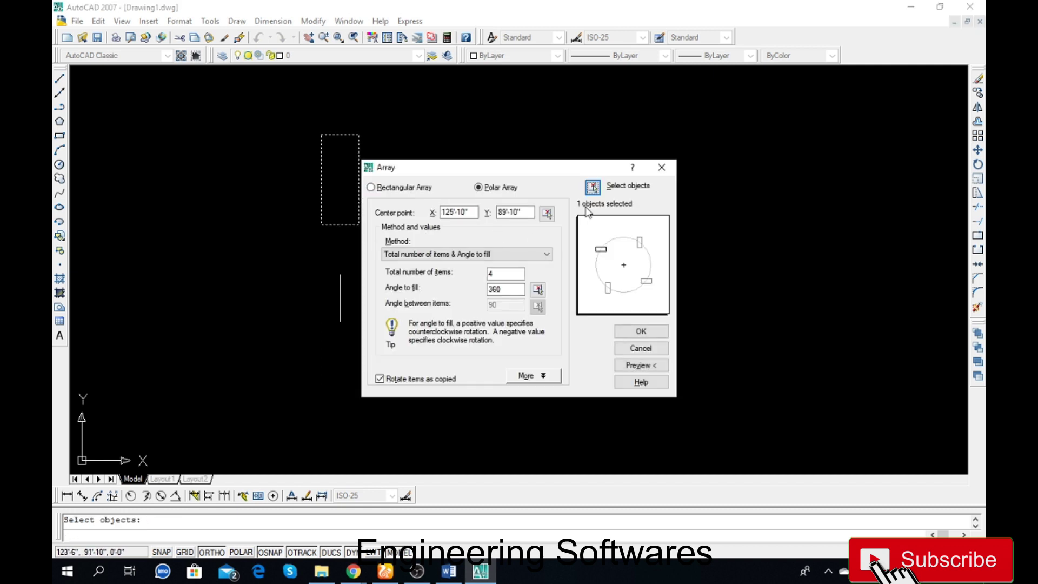
{"action": "left_click", "coordinate": [545, 215]}
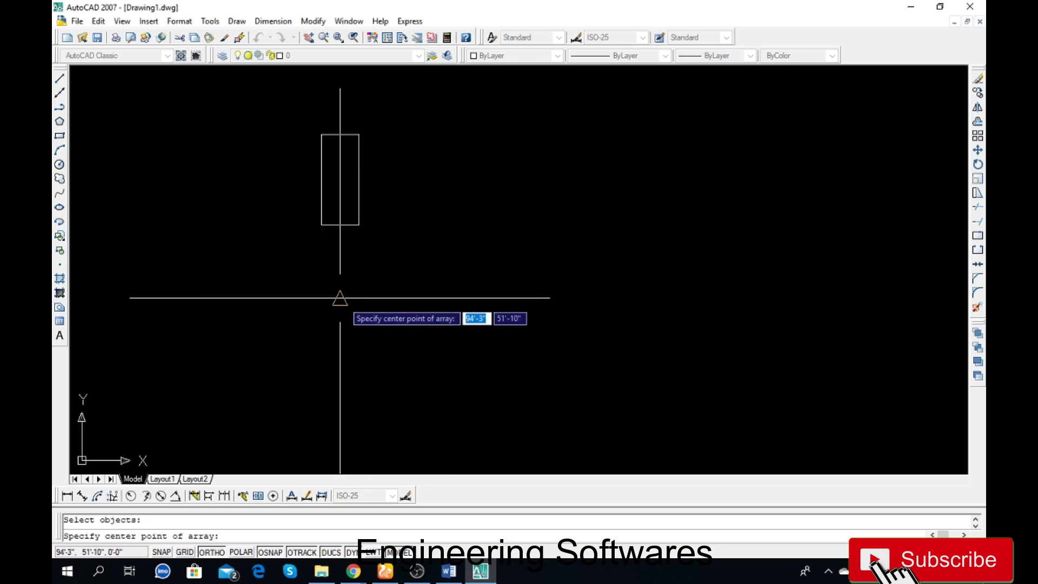
{"action": "left_click", "coordinate": [341, 296]}
Preview 4 and 15 copies, then accept the array with 8 copies over 360°
{"action": "left_click", "coordinate": [510, 275]}
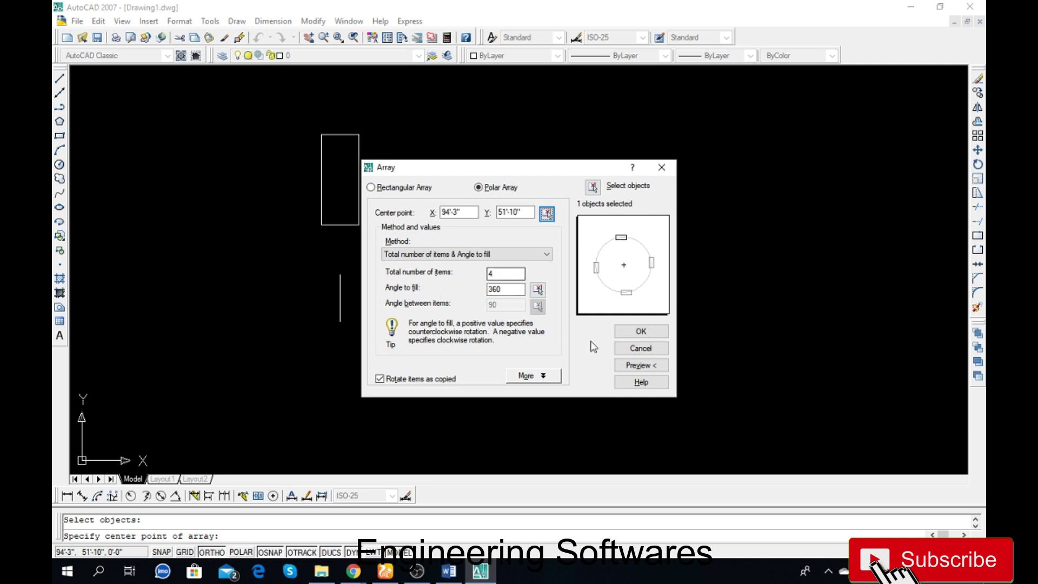
{"action": "left_click", "coordinate": [641, 366]}
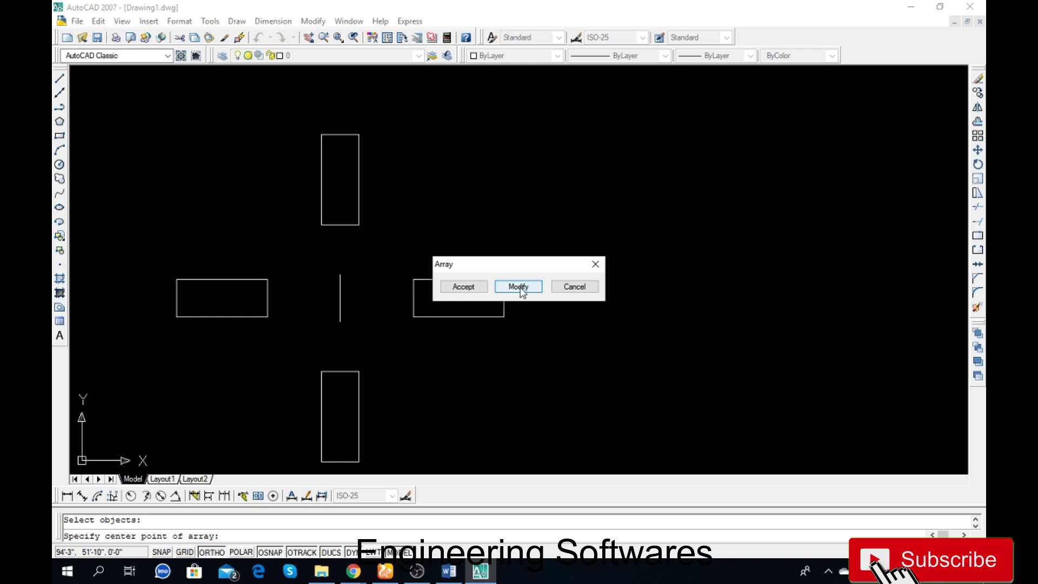
{"action": "left_click", "coordinate": [518, 287]}
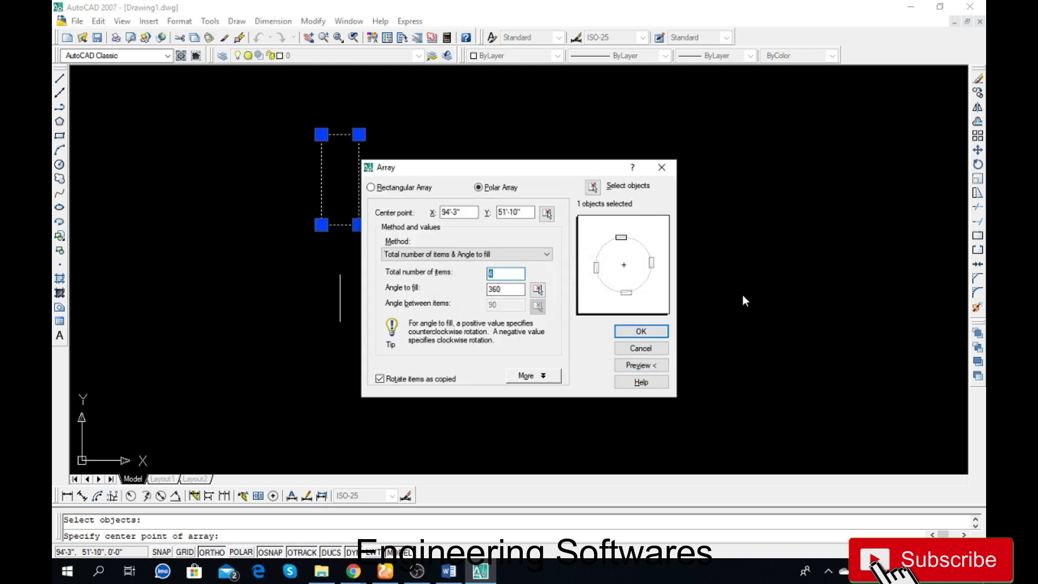
{"action": "left_click", "coordinate": [636, 366]}
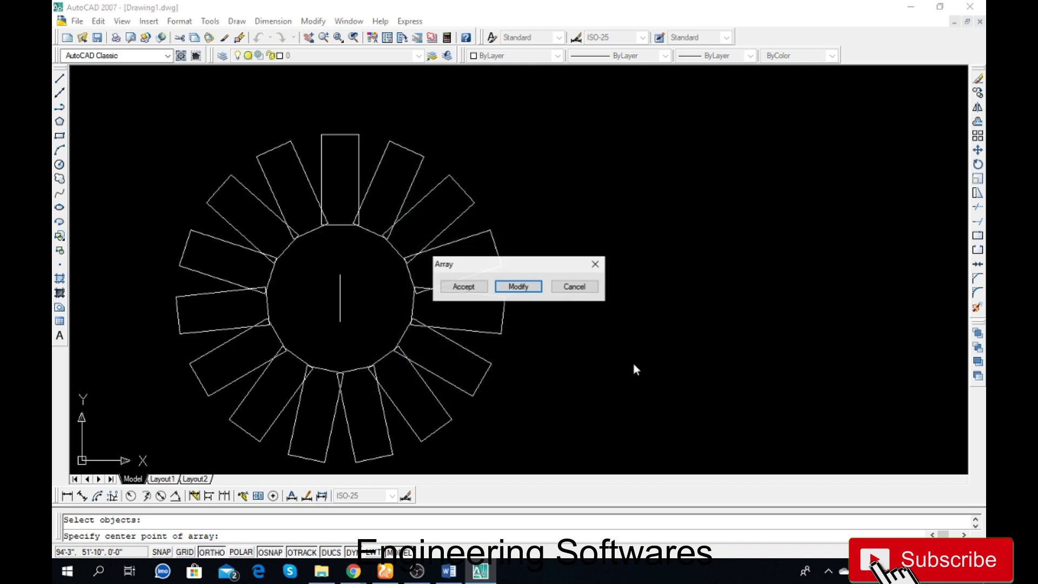
{"action": "left_click", "coordinate": [511, 287]}
{"action": "double_click", "coordinate": [516, 275]}
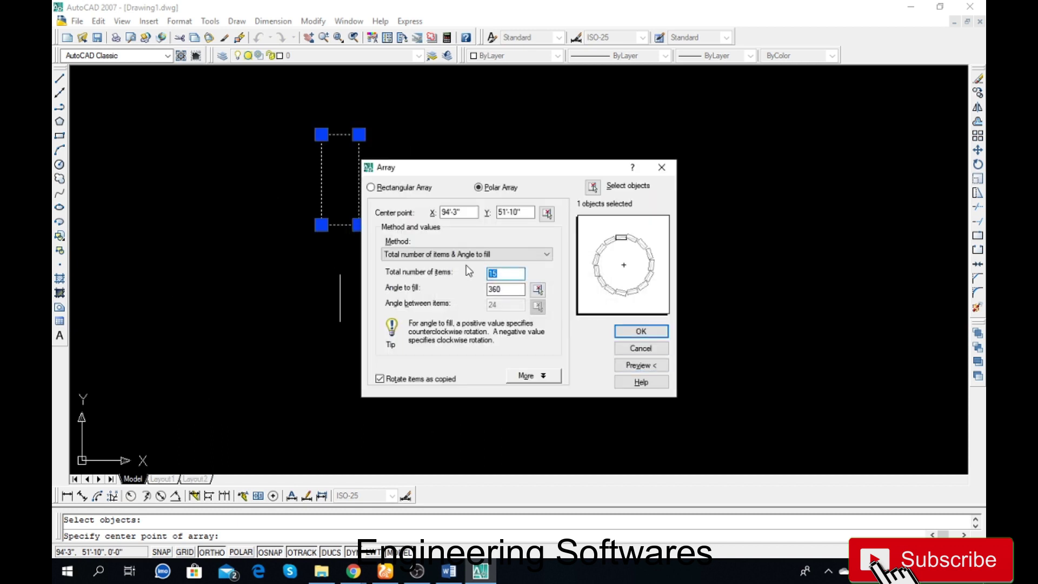
{"action": "left_click", "coordinate": [628, 365]}
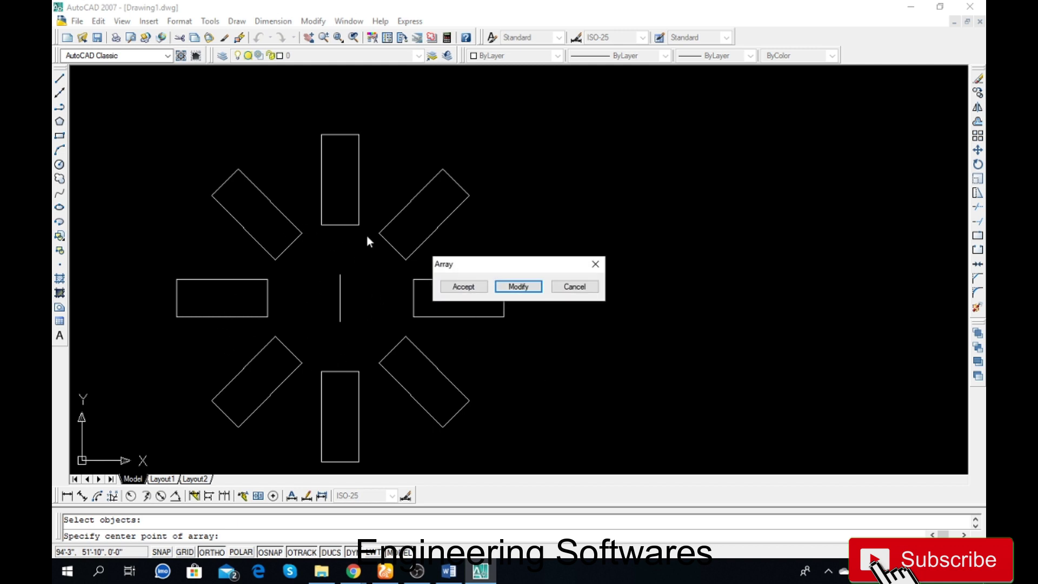
{"action": "left_click", "coordinate": [467, 288]}
Draw a small circle to the right of the 8-rectangle array
{"action": "scroll", "coordinate": [268, 287], "scroll_direction": "down", "scroll_amount": 2}
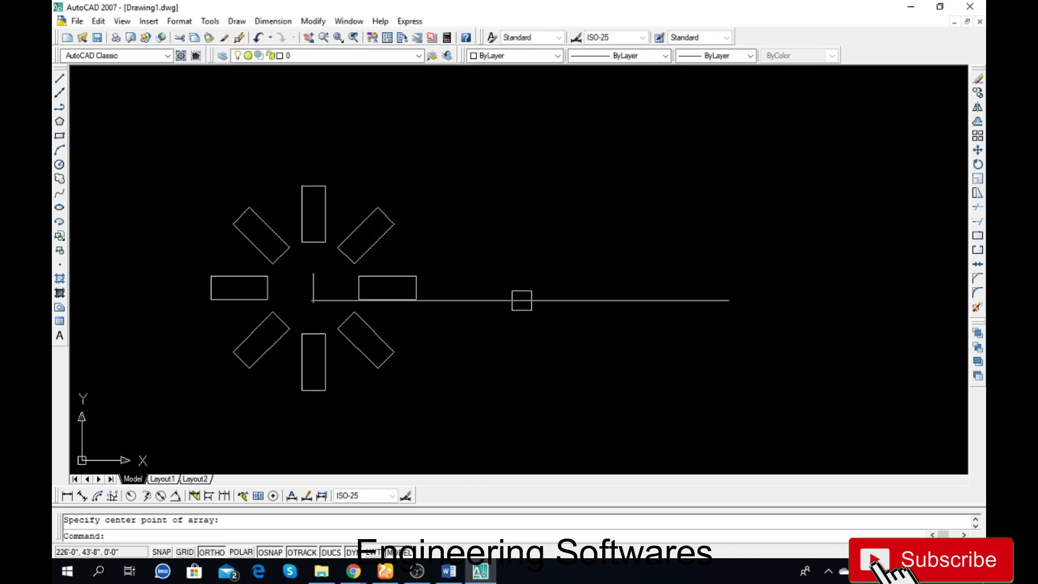
{"action": "scroll", "coordinate": [332, 304], "scroll_direction": "down", "scroll_amount": 2}
{"action": "scroll", "coordinate": [417, 285], "scroll_direction": "up", "scroll_amount": 2}
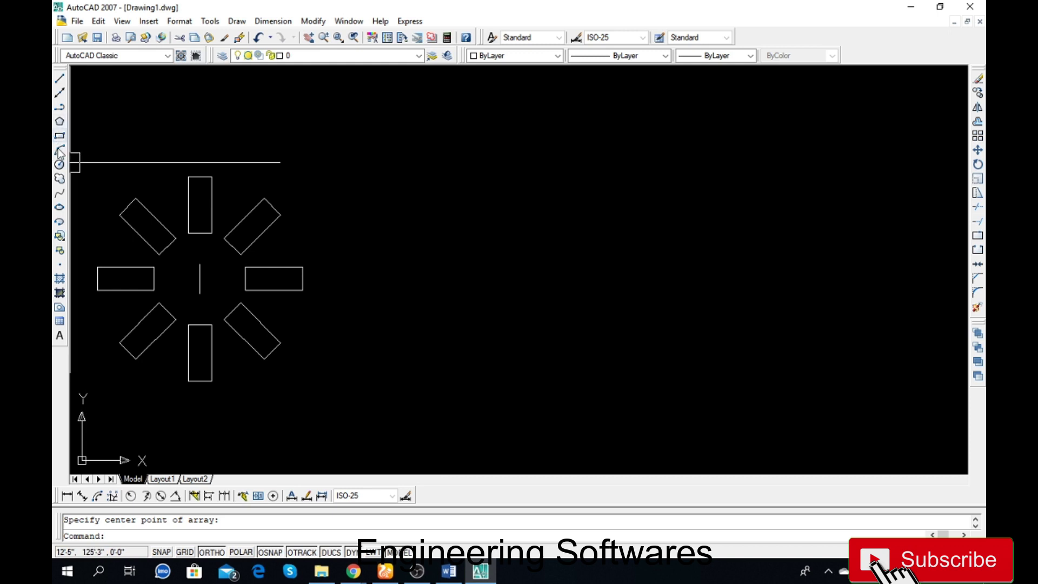
{"action": "left_click", "coordinate": [60, 164]}
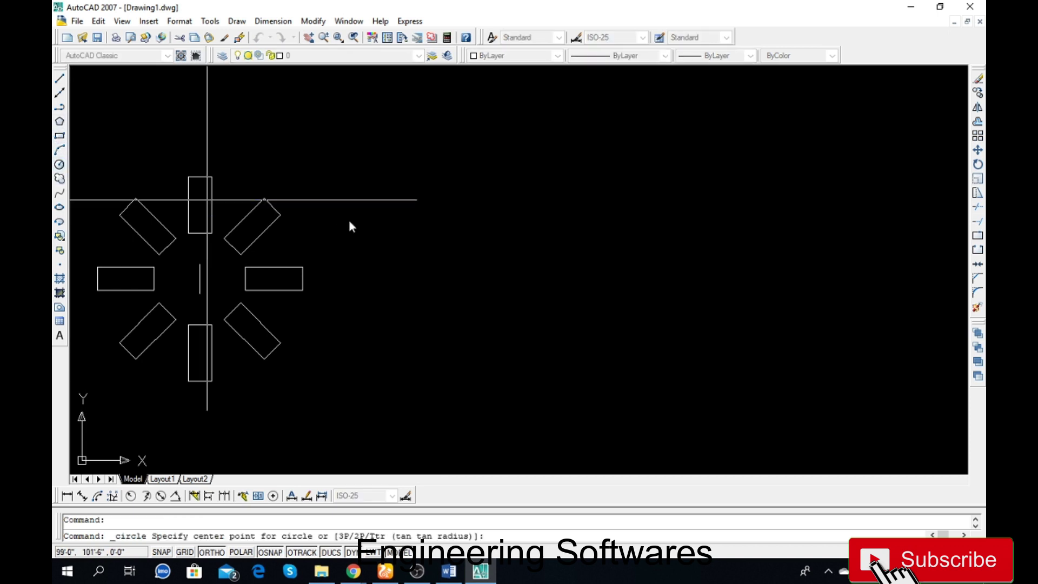
{"action": "left_click", "coordinate": [521, 181]}
{"action": "left_click", "coordinate": [533, 186]}
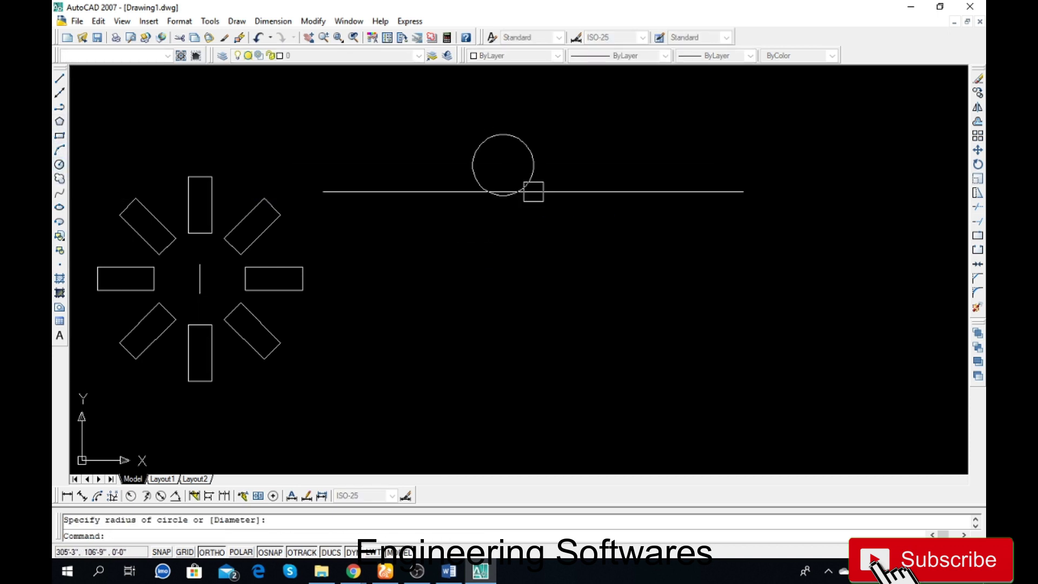
{"action": "left_click", "coordinate": [59, 77]}
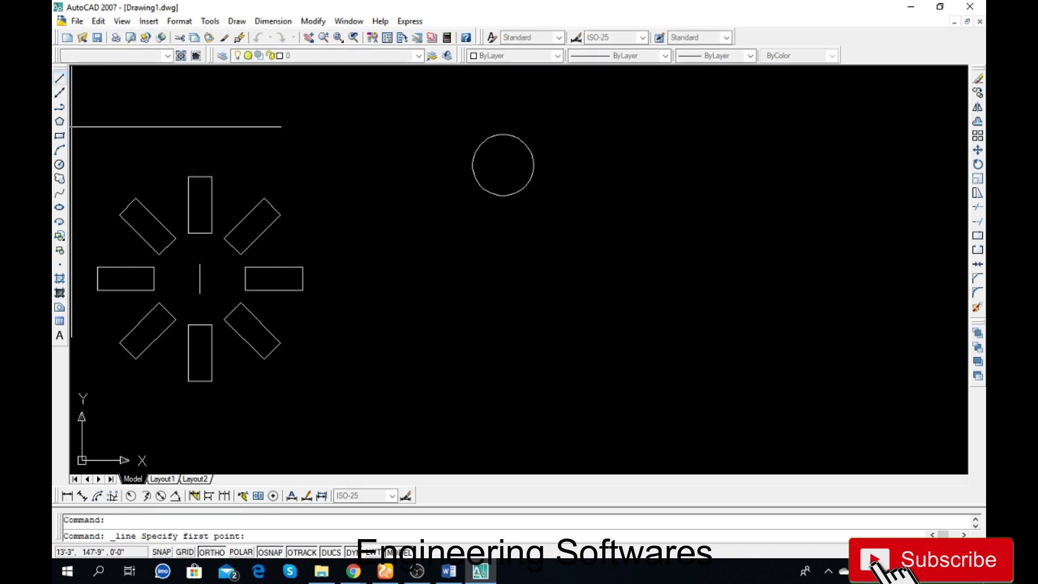
Draw a short vertical line down from the circle's bottom
{"action": "left_click", "coordinate": [503, 195]}
{"action": "left_click", "coordinate": [503, 249]}
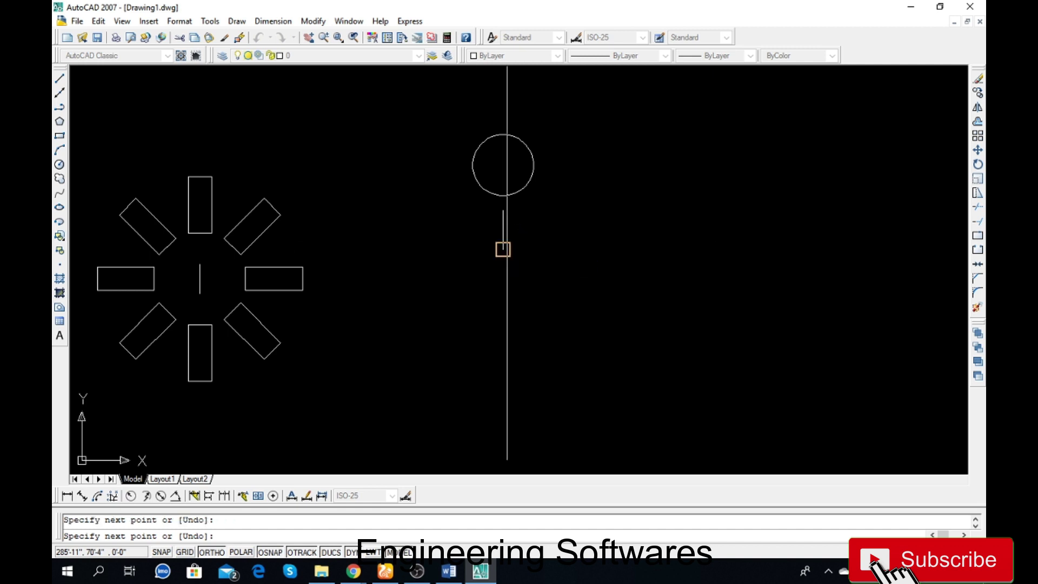
{"action": "key", "text": "Return"}
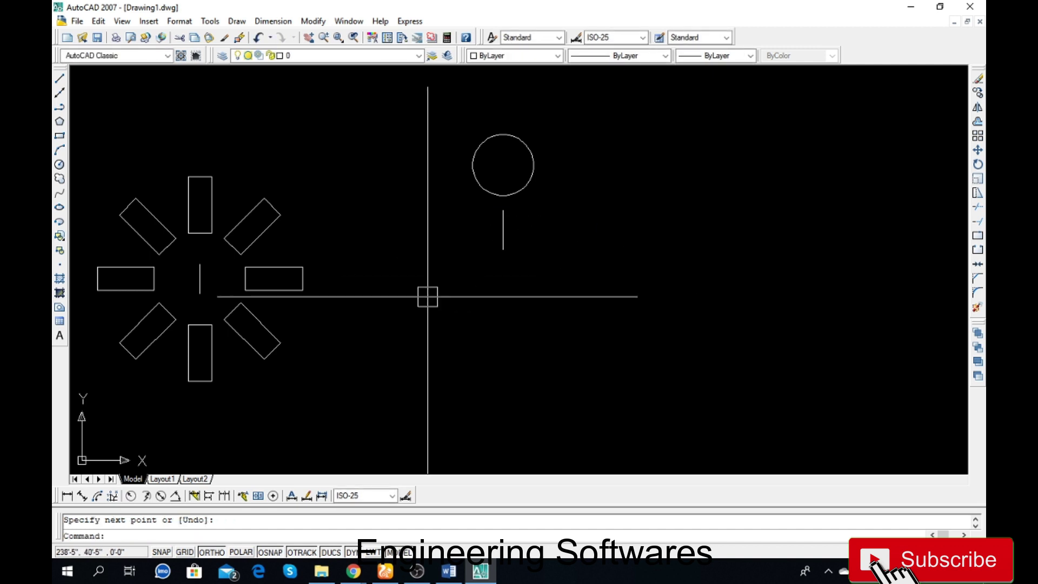
Polar-array the circle around the line, previewing 12 then 6 copies over 360°
{"action": "type", "text": "a"}
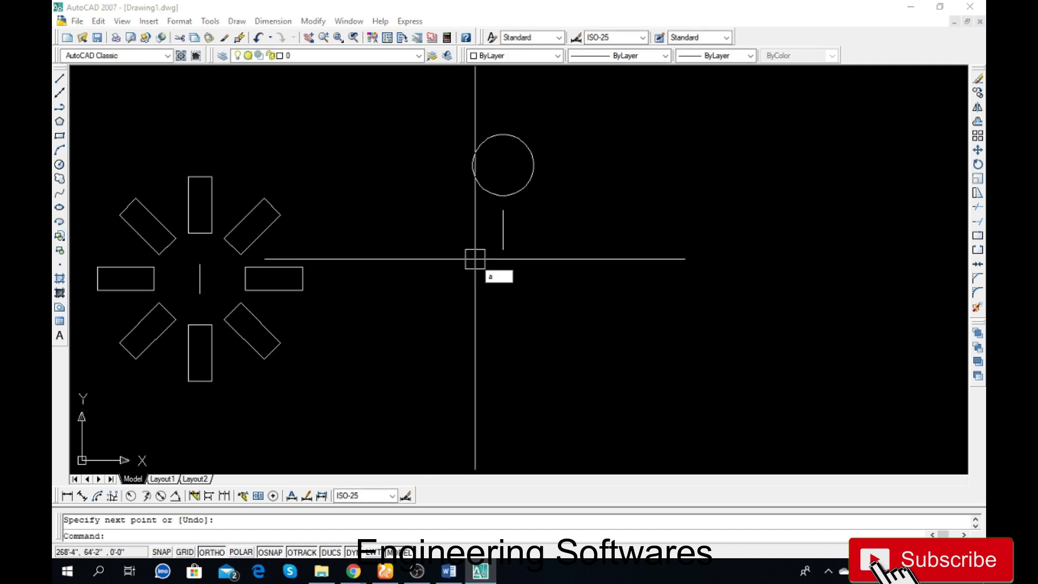
{"action": "type", "text": "r"}
{"action": "key", "text": "Return"}
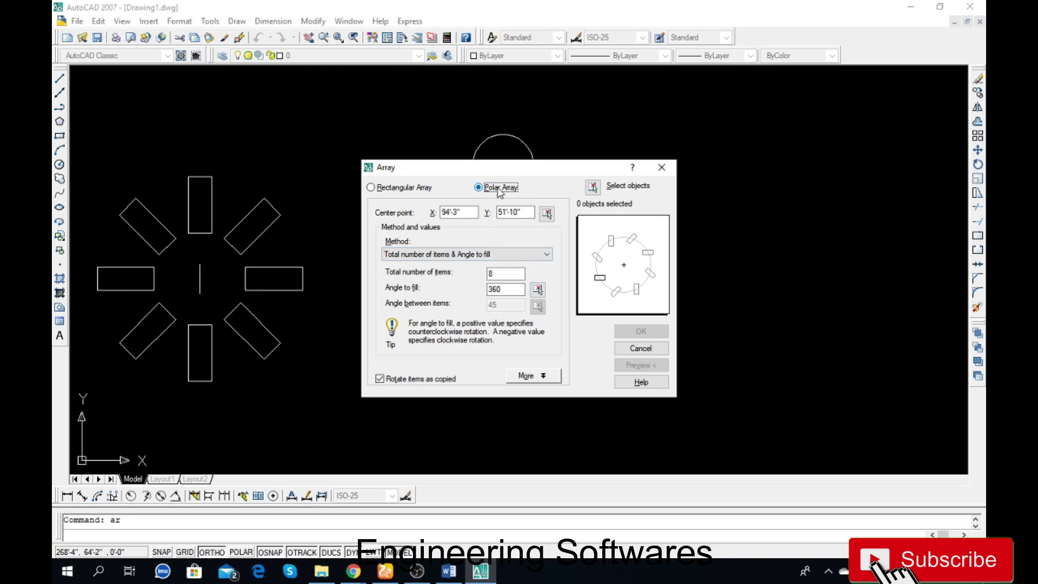
{"action": "left_click", "coordinate": [593, 187]}
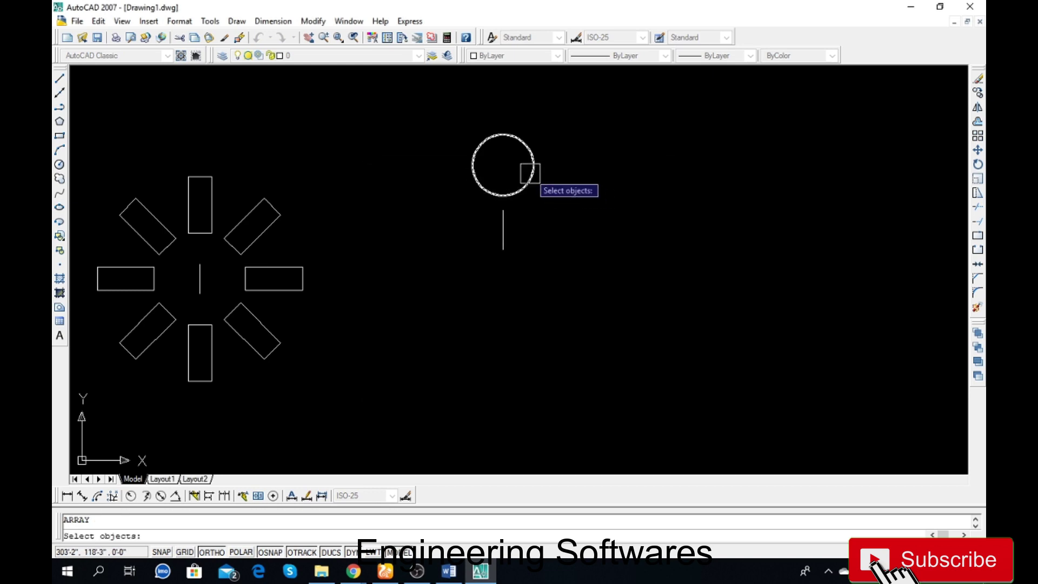
{"action": "key", "text": "Return"}
{"action": "left_click", "coordinate": [548, 214]}
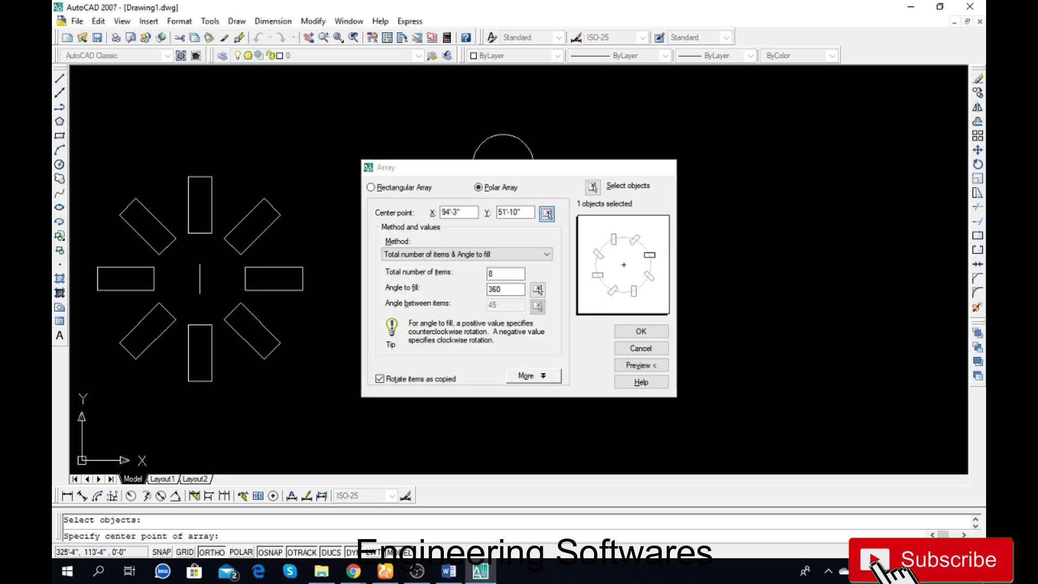
{"action": "left_click", "coordinate": [502, 232]}
{"action": "type", "text": "12"}
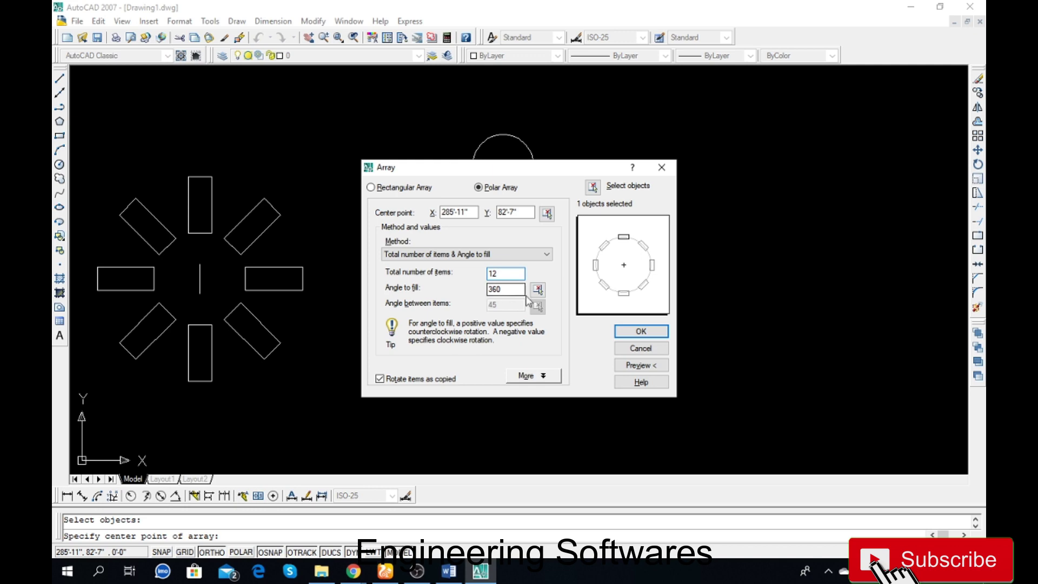
{"action": "left_click", "coordinate": [621, 368]}
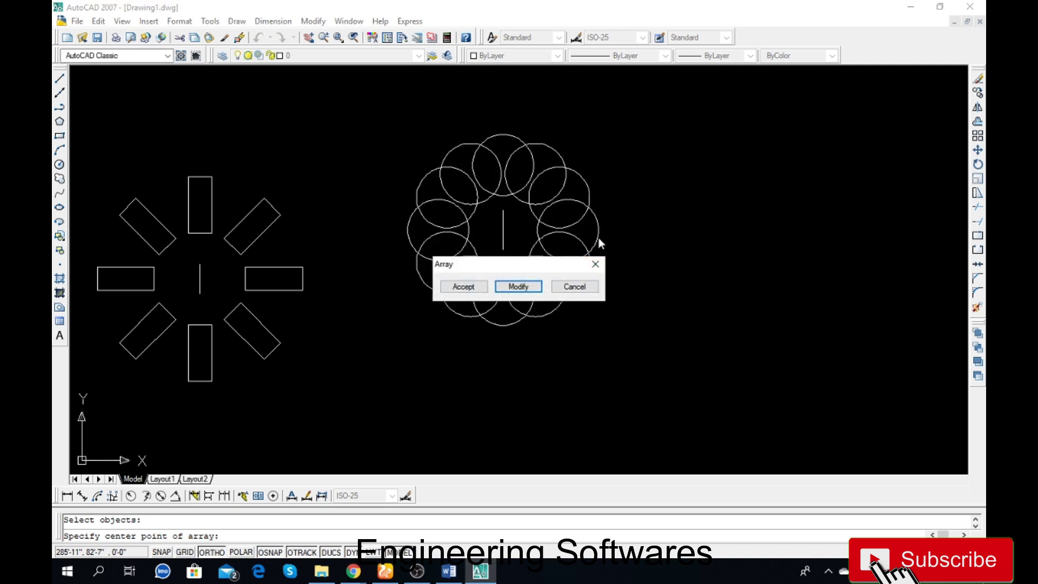
{"action": "left_click", "coordinate": [525, 287]}
{"action": "type", "text": "6"}
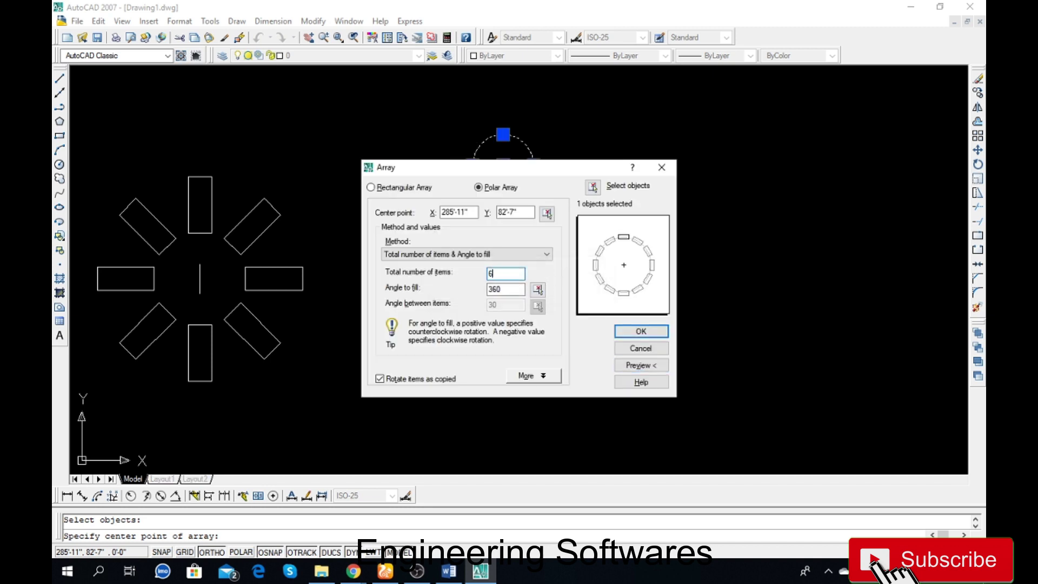
{"action": "left_click", "coordinate": [641, 366]}
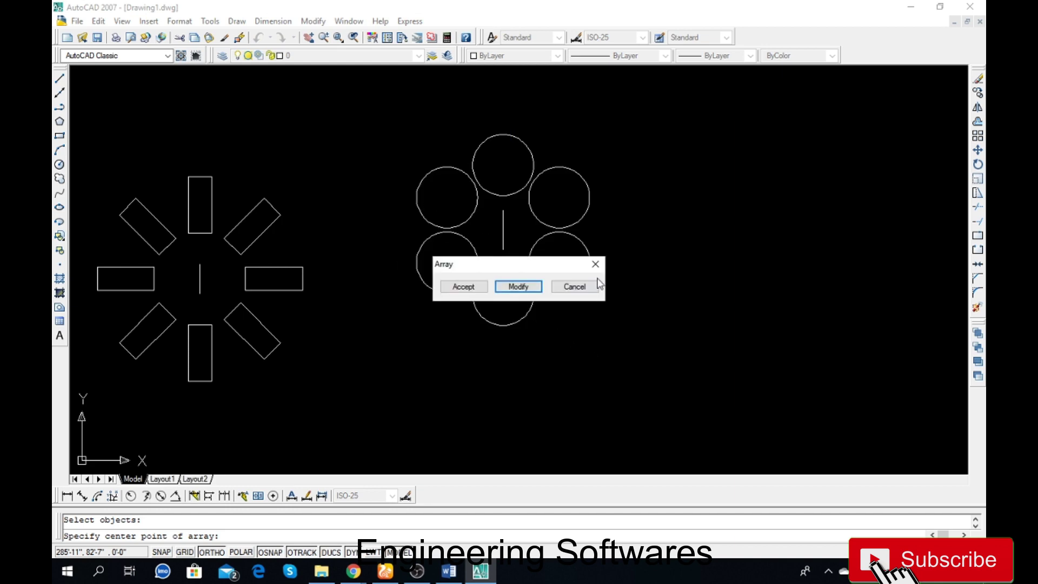
Accept the ring of six circles
{"action": "left_click", "coordinate": [479, 284]}
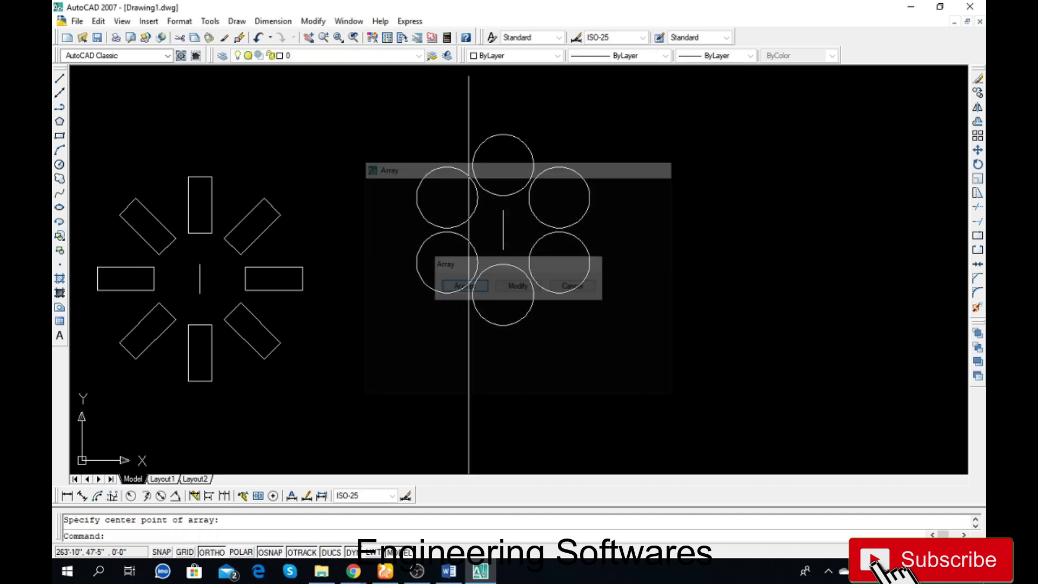
{"action": "scroll", "coordinate": [476, 248], "scroll_direction": "down", "scroll_amount": 2}
{"action": "scroll", "coordinate": [241, 278], "scroll_direction": "up", "scroll_amount": 2}
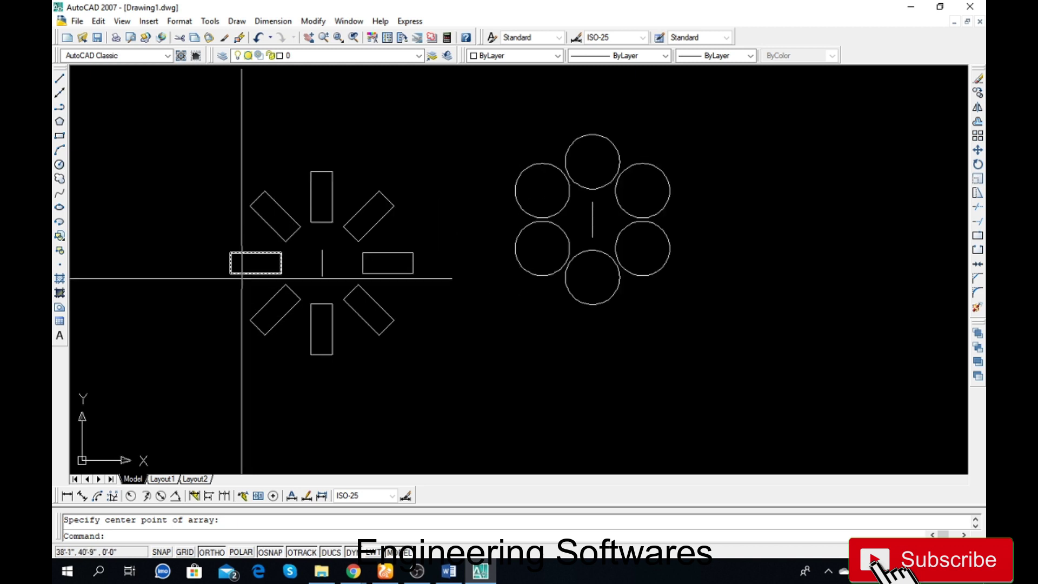
Copy the top rectangle and its short centre line to the right of the circle ring
{"action": "left_click", "coordinate": [311, 213]}
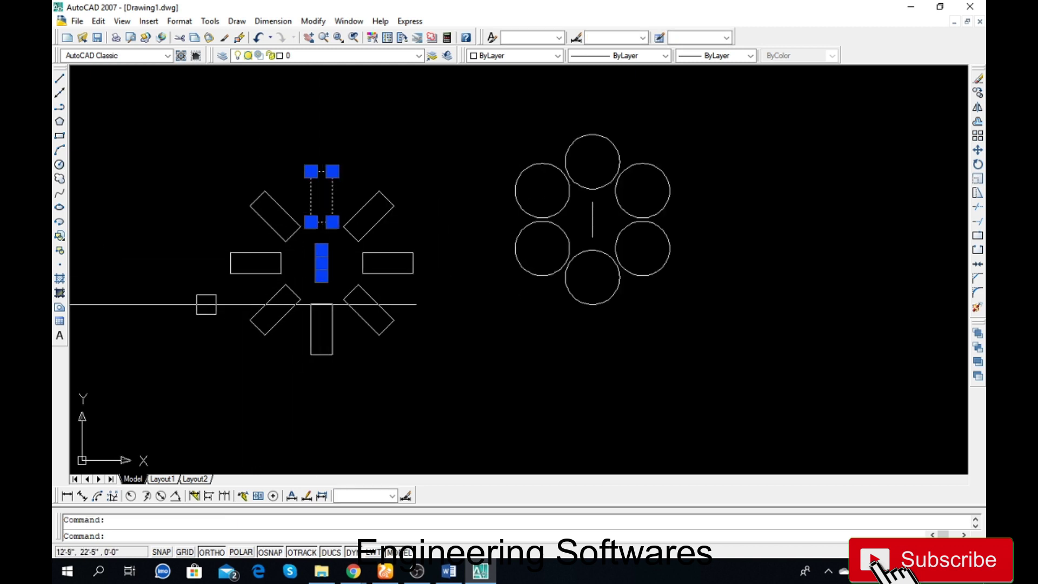
{"action": "type", "text": "co"}
{"action": "key", "text": "Return"}
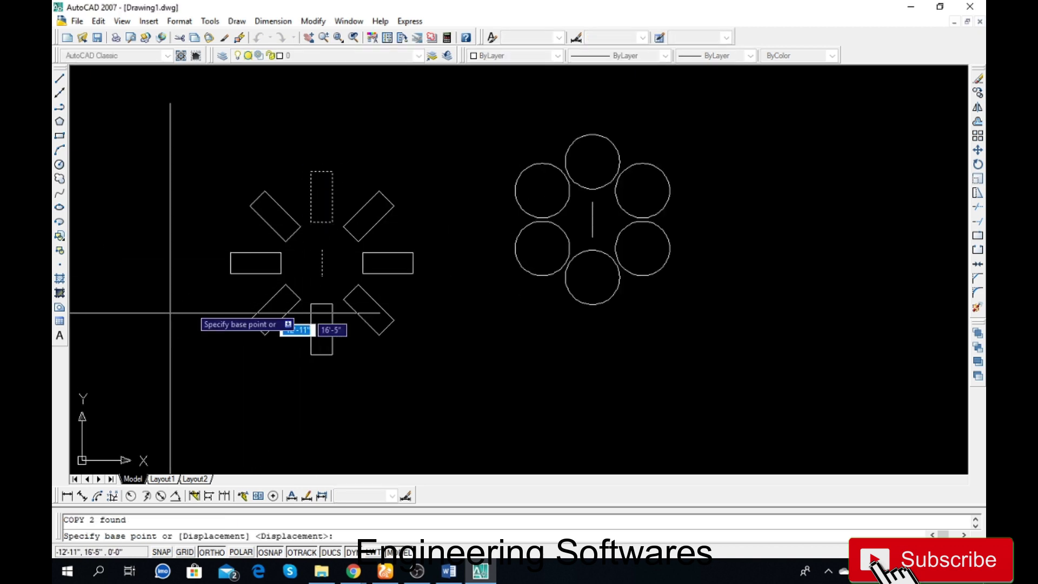
{"action": "left_click", "coordinate": [171, 313]}
{"action": "scroll", "coordinate": [142, 324], "scroll_direction": "down", "scroll_amount": 3}
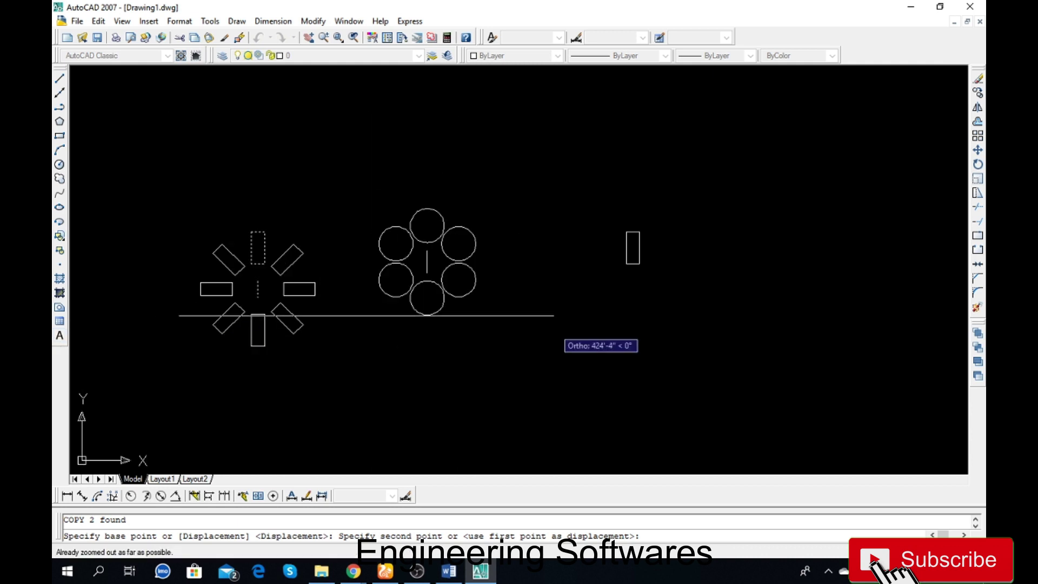
{"action": "left_click", "coordinate": [533, 329]}
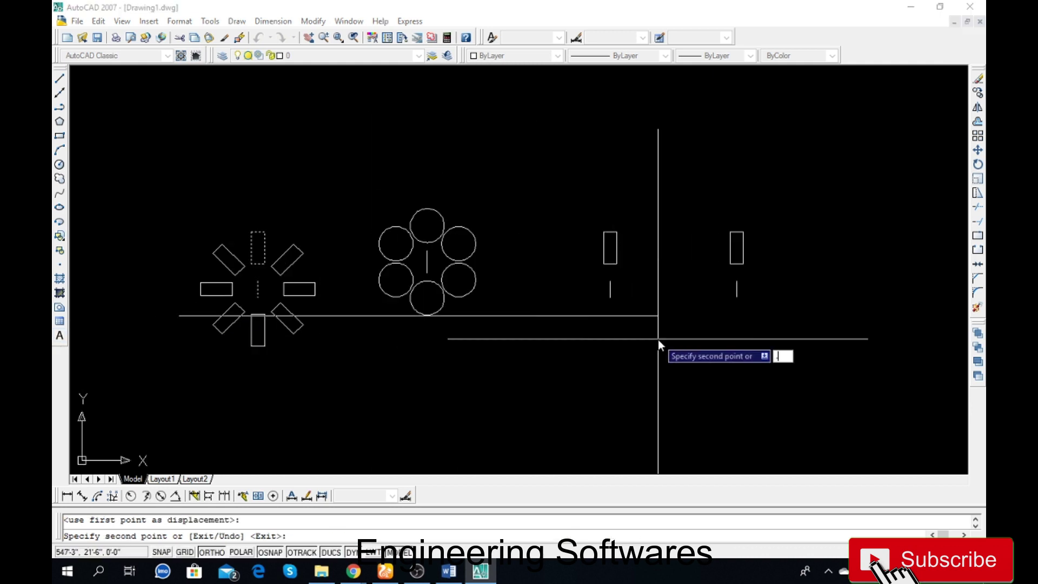
{"action": "key", "text": "Escape"}
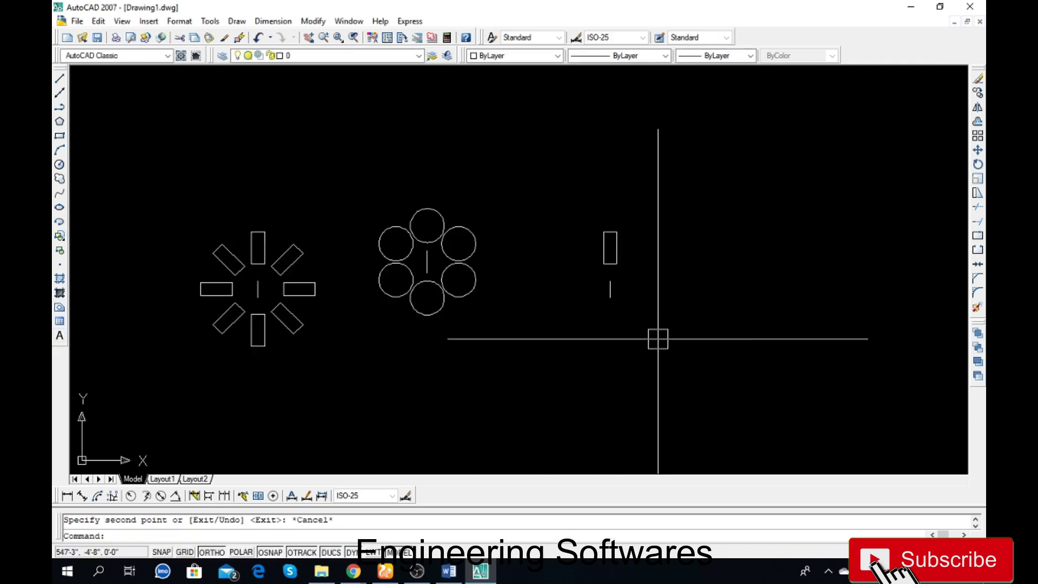
{"action": "scroll", "coordinate": [579, 285], "scroll_direction": "up", "scroll_amount": 3}
{"action": "scroll", "coordinate": [682, 275], "scroll_direction": "up", "scroll_amount": 2}
Set up a polar array of the copied rectangle centred on its short line
{"action": "type", "text": "ar"}
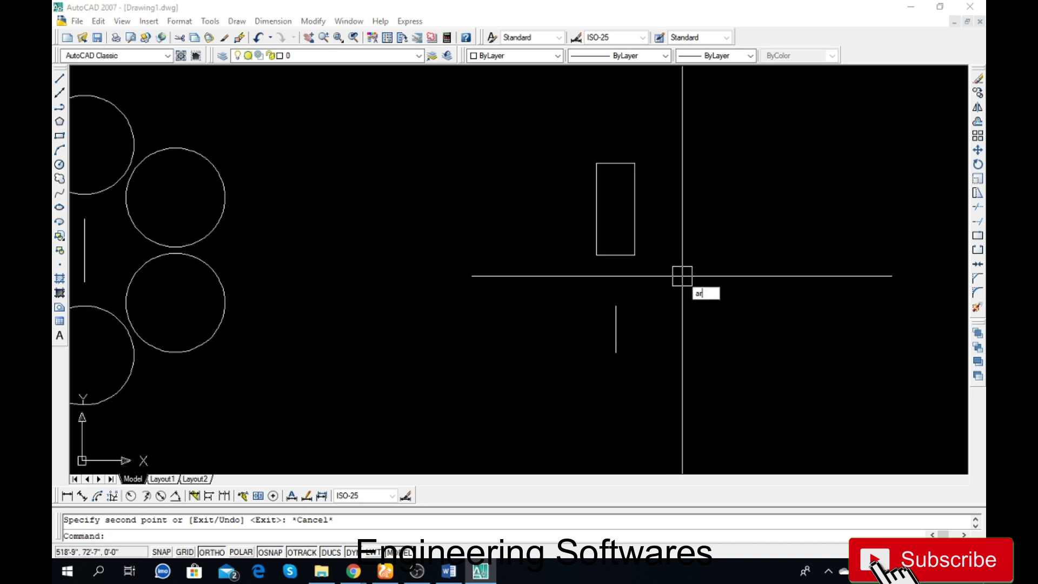
{"action": "key", "text": "Return"}
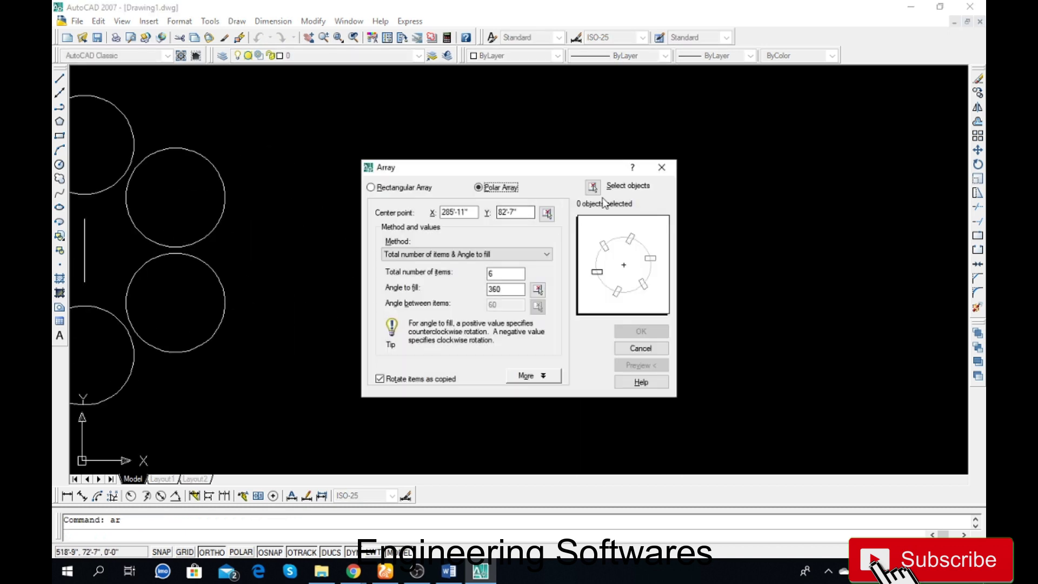
{"action": "left_click", "coordinate": [597, 188]}
{"action": "left_click", "coordinate": [597, 234]}
{"action": "key", "text": "Return"}
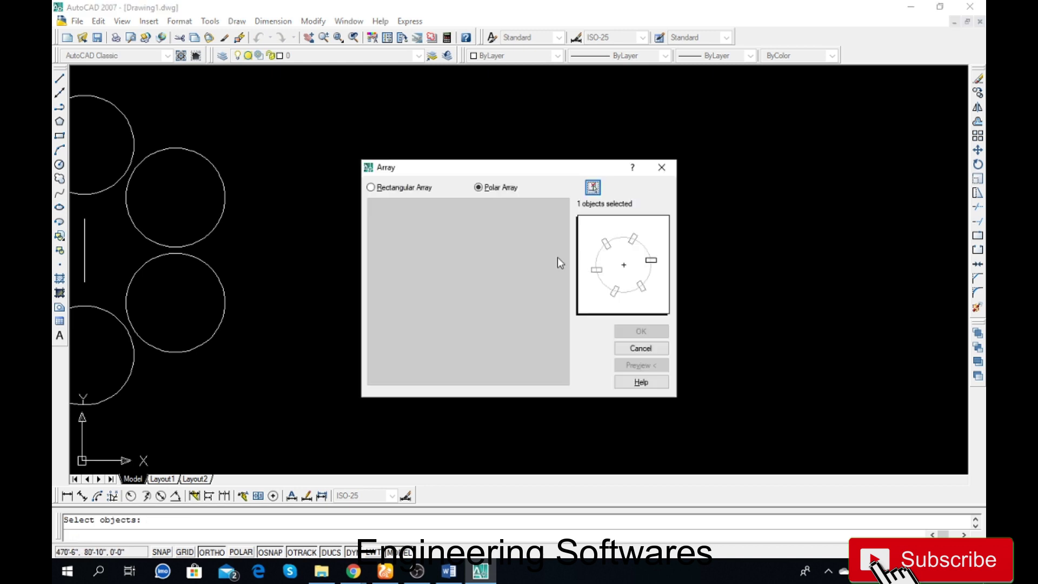
{"action": "left_click", "coordinate": [546, 214]}
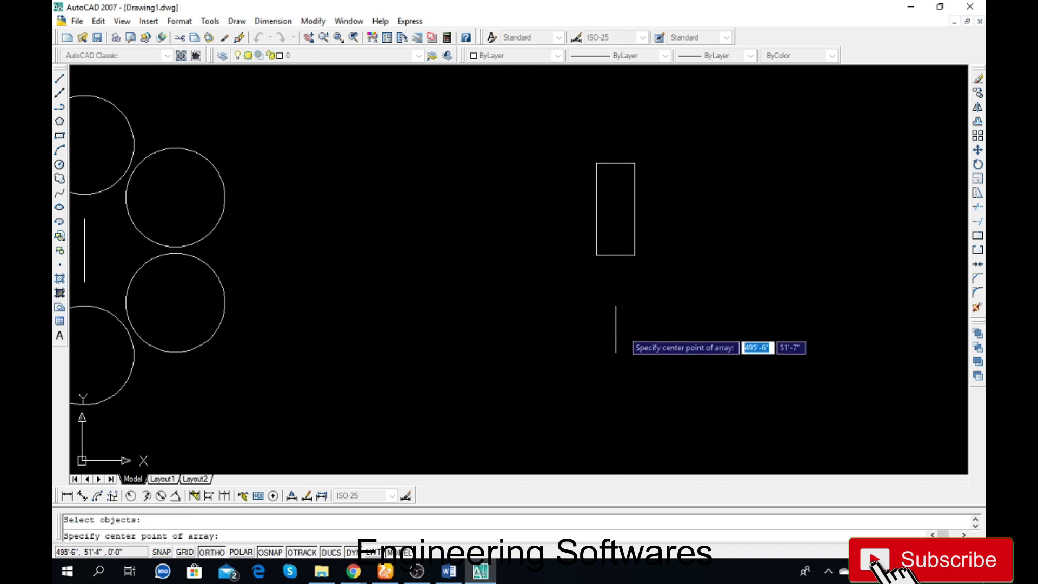
{"action": "left_click", "coordinate": [614, 327]}
{"action": "type", "text": "10"}
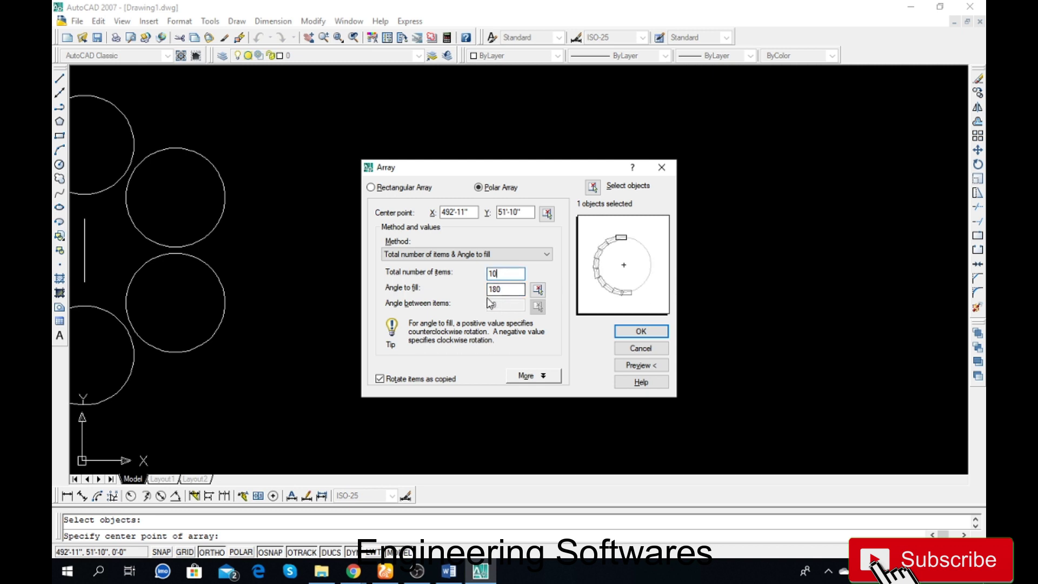
Preview 10 then 6 rectangles over 180°, and accept the six-rectangle half ring
{"action": "left_click", "coordinate": [638, 366]}
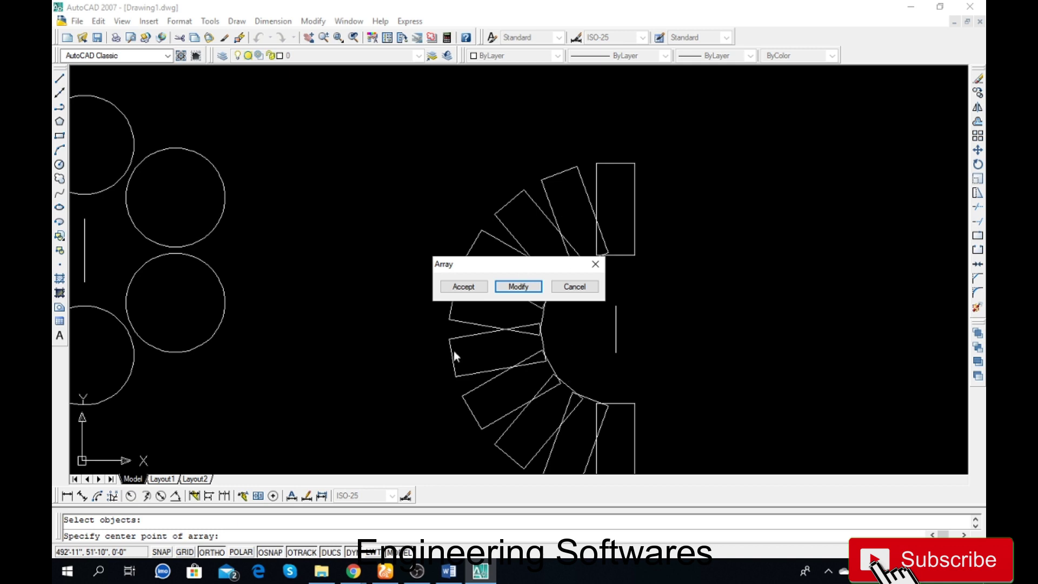
{"action": "left_click", "coordinate": [510, 287]}
{"action": "type", "text": "6"}
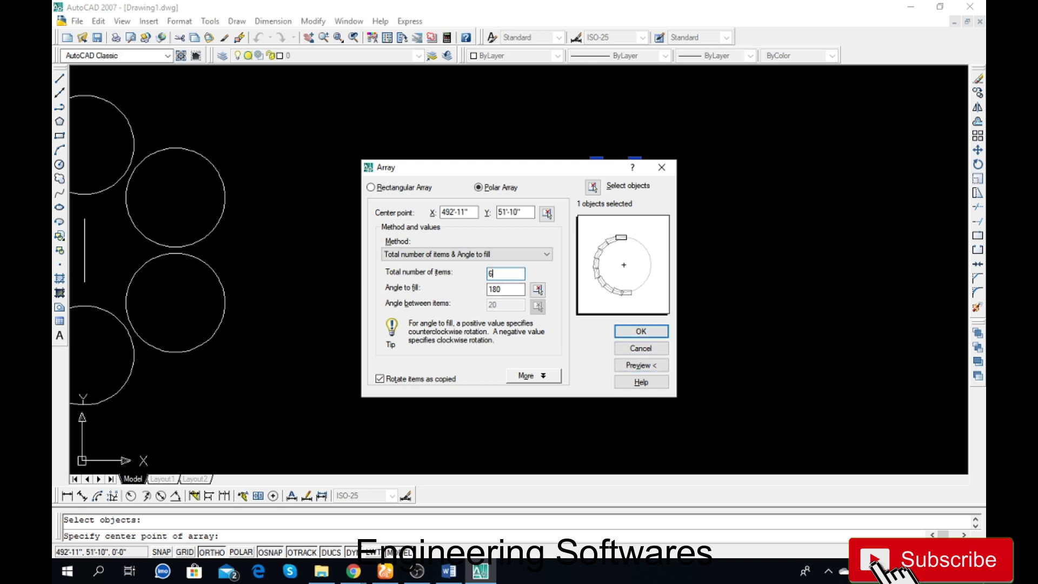
{"action": "left_click", "coordinate": [641, 364]}
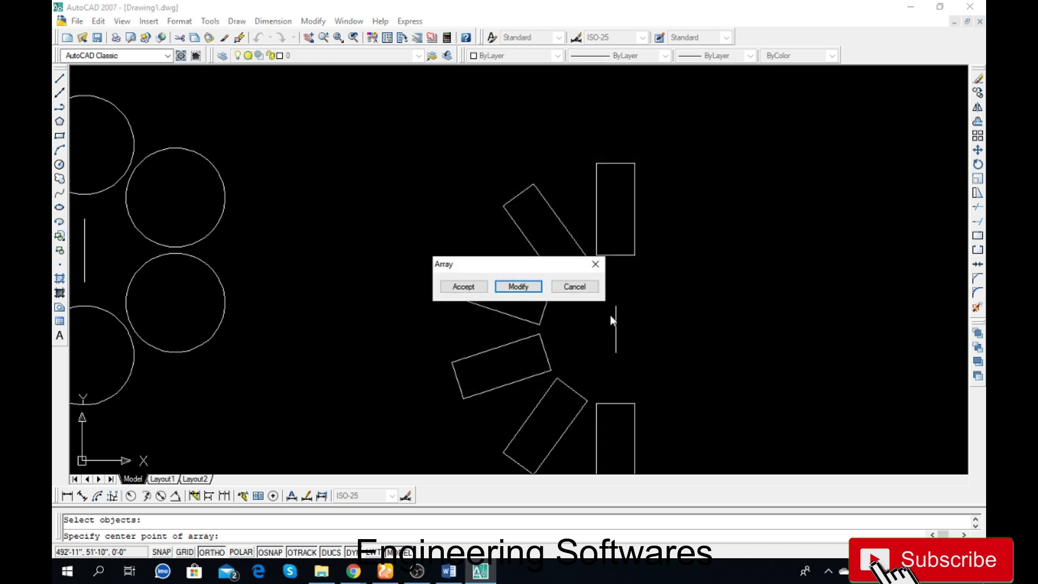
{"action": "left_click", "coordinate": [462, 287]}
{"action": "scroll", "coordinate": [446, 211], "scroll_direction": "down", "scroll_amount": 5}
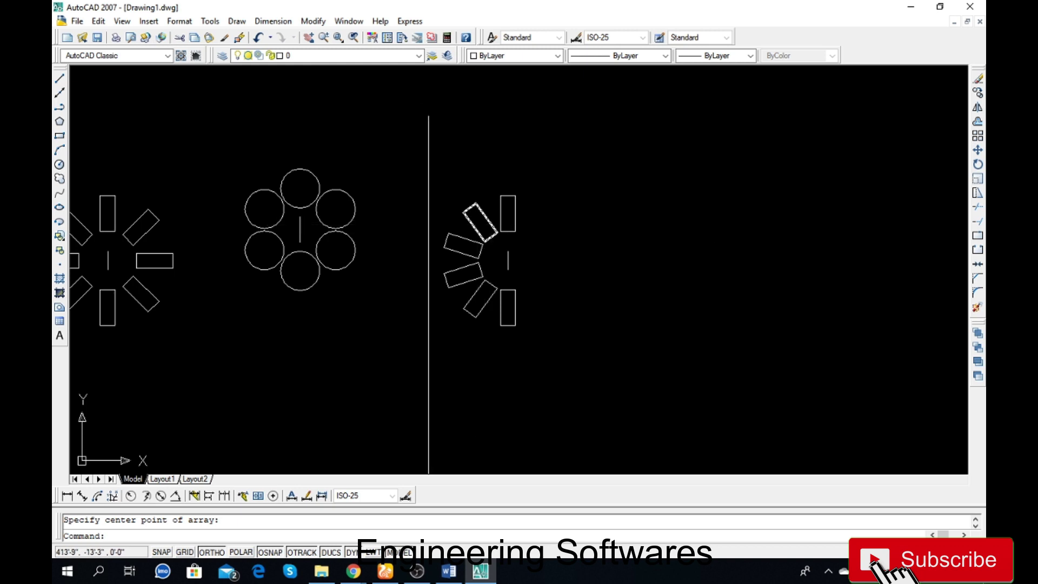
Draw a horizontal line and a vertical line crossing it at its midpoint
{"action": "left_click", "coordinate": [59, 79]}
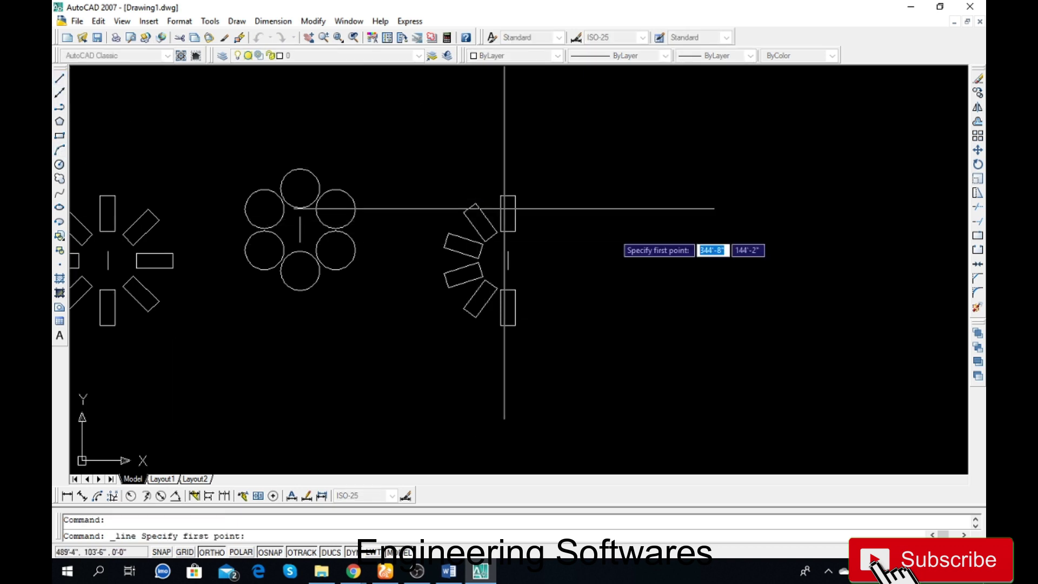
{"action": "left_click", "coordinate": [683, 238]}
{"action": "left_click", "coordinate": [888, 238]}
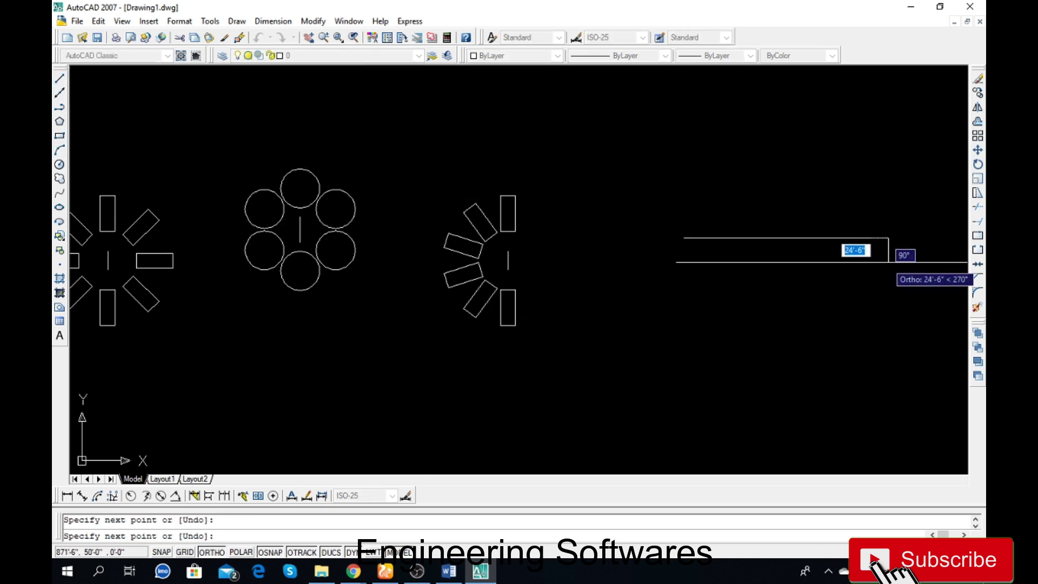
{"action": "key", "text": "Return"}
{"action": "key", "text": "Return"}
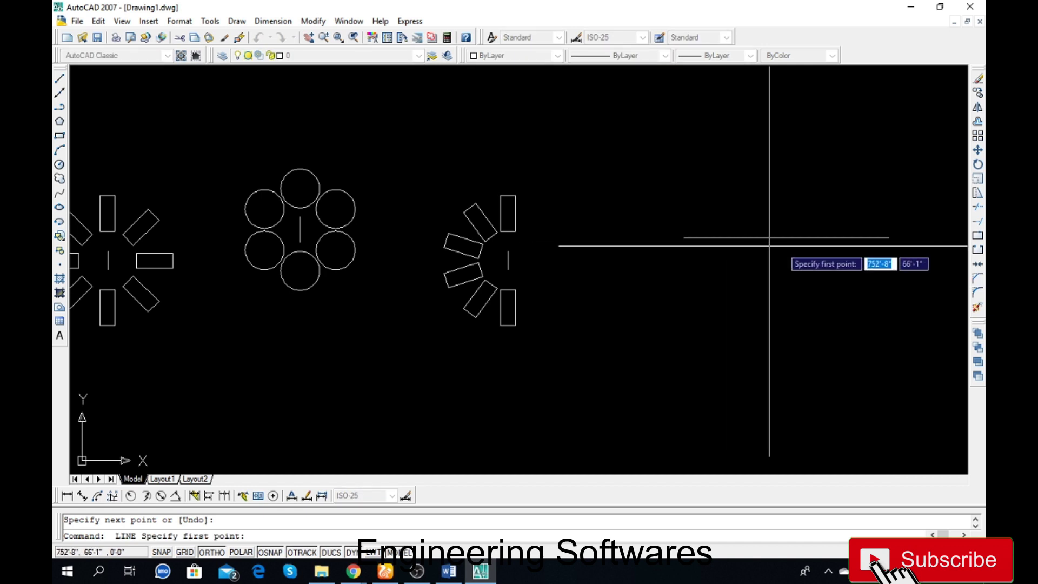
{"action": "left_click", "coordinate": [786, 239]}
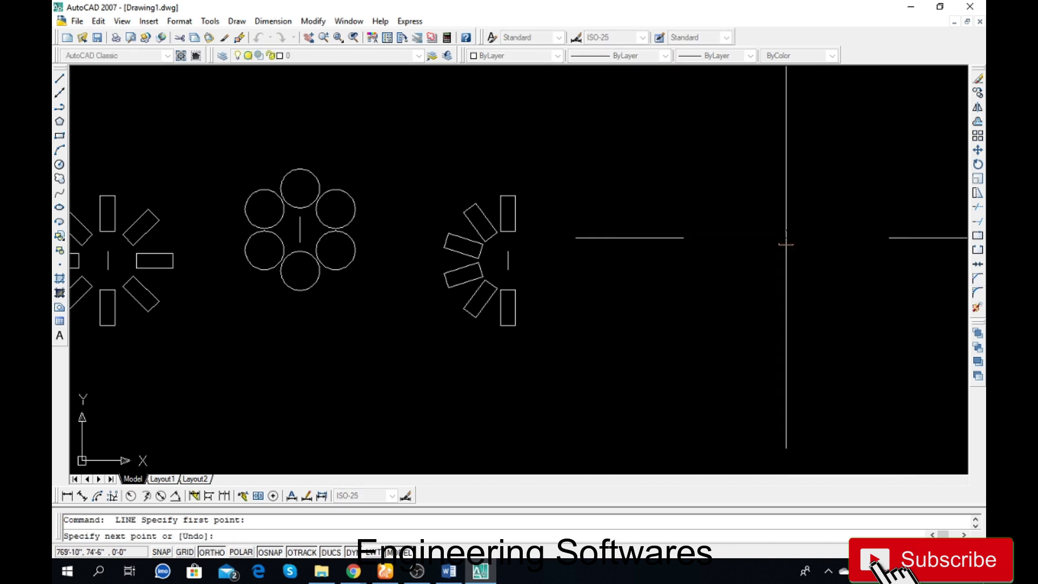
{"action": "left_click", "coordinate": [786, 144]}
{"action": "left_click", "coordinate": [786, 343]}
{"action": "key", "text": "Return"}
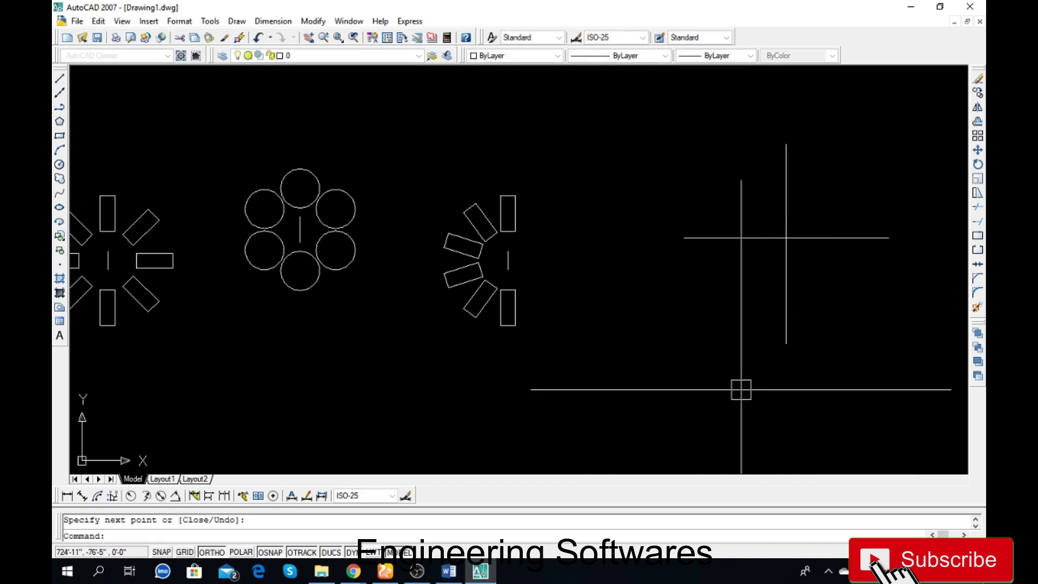
{"action": "scroll", "coordinate": [357, 178], "scroll_direction": "down", "scroll_amount": 2}
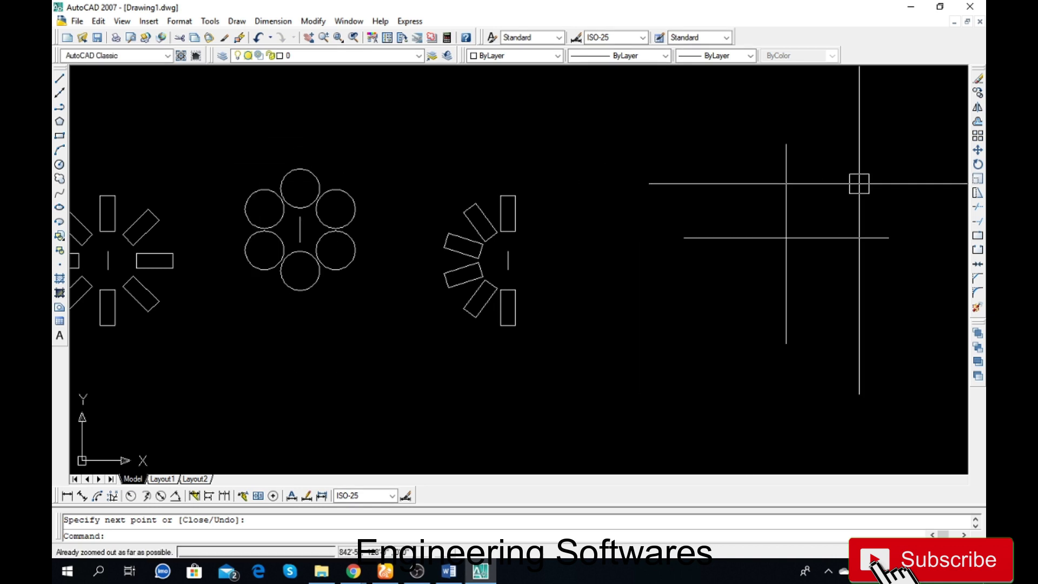
{"action": "scroll", "coordinate": [859, 181], "scroll_direction": "up", "scroll_amount": 3}
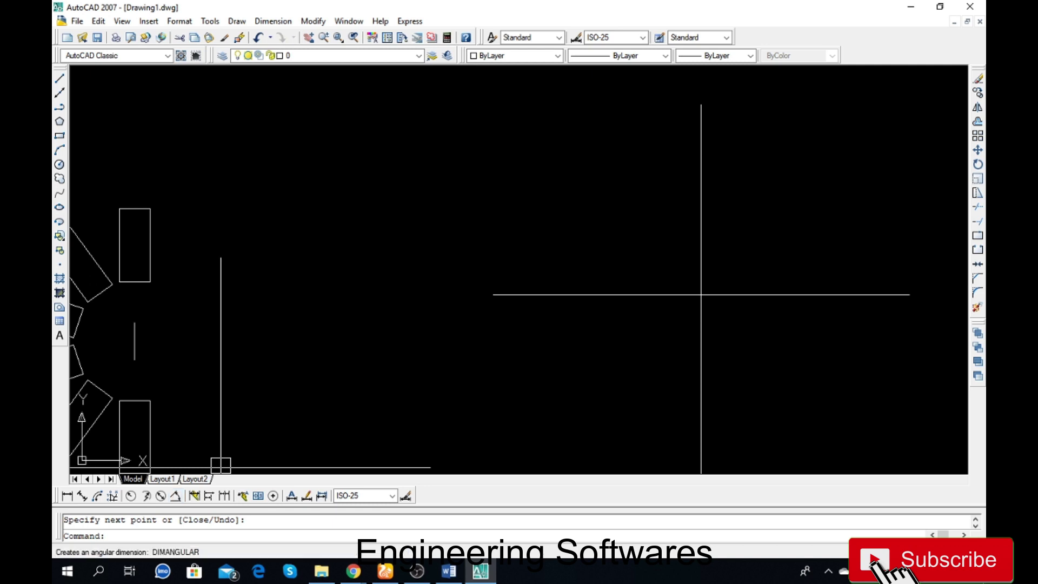
Draw a large circle centred at the lines' crossing, reaching their ends
{"action": "left_click", "coordinate": [59, 165]}
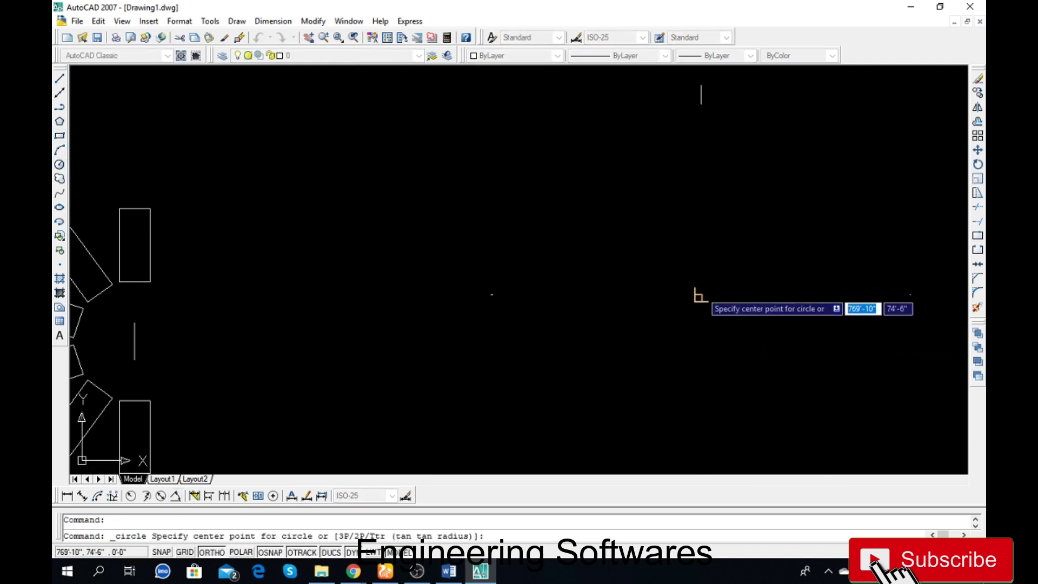
{"action": "left_click", "coordinate": [701, 295]}
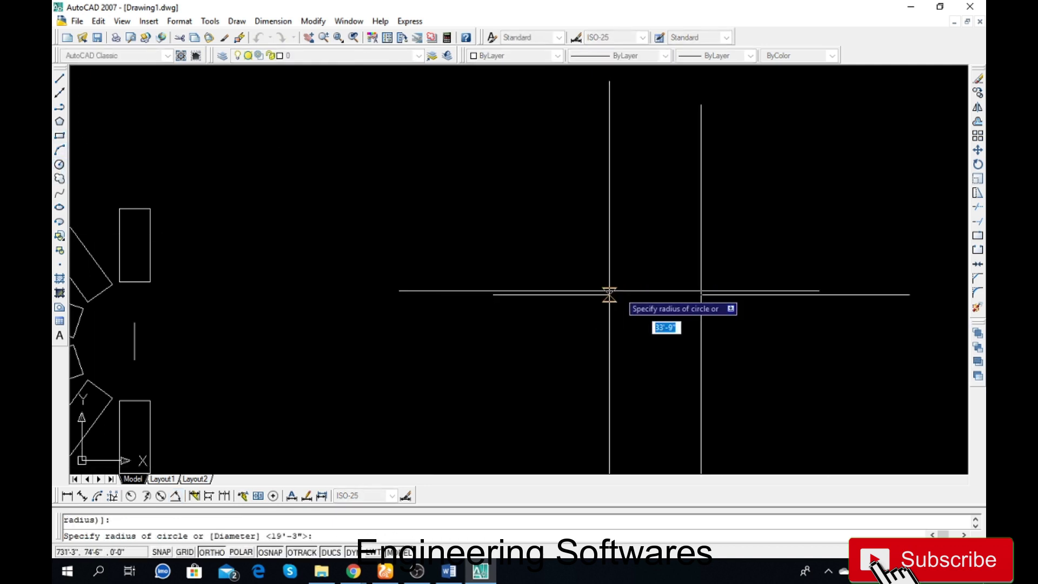
{"action": "left_click", "coordinate": [493, 294]}
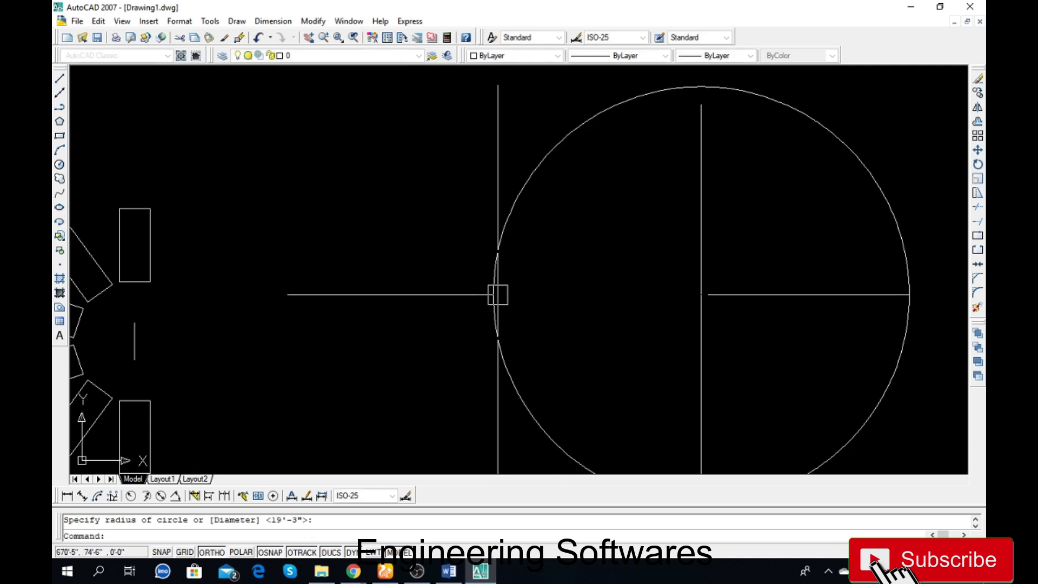
Add a 90° angular dimension in the circle's upper-right quadrant
{"action": "left_click", "coordinate": [175, 495]}
{"action": "left_click", "coordinate": [701, 254]}
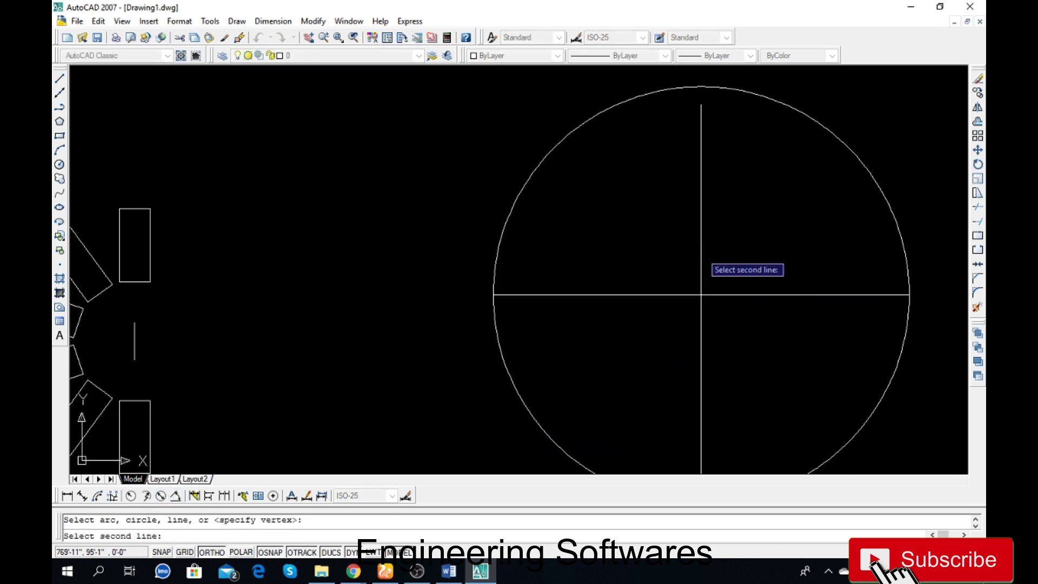
{"action": "left_click", "coordinate": [751, 295]}
{"action": "left_click", "coordinate": [762, 232]}
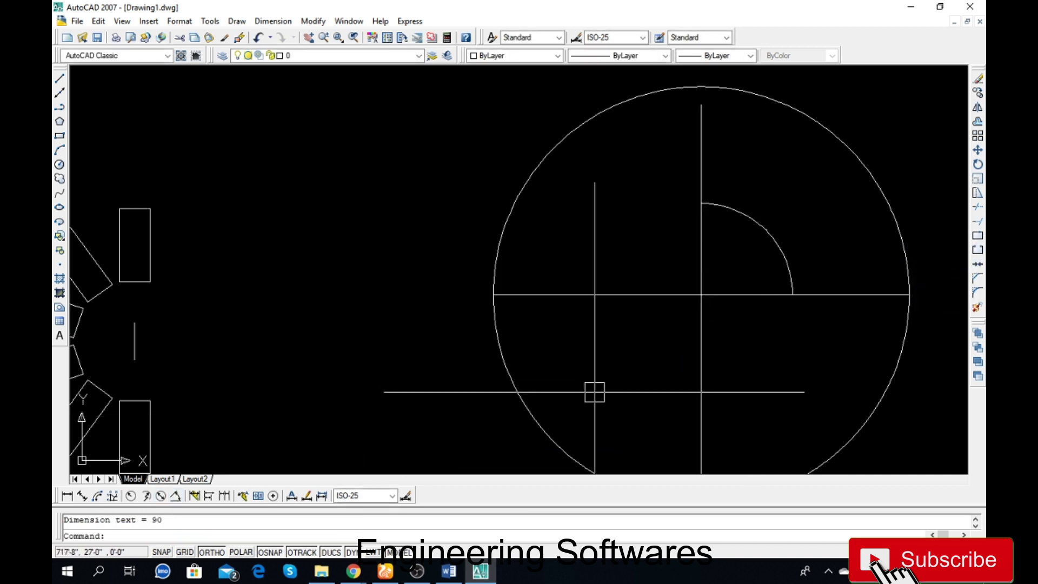
Set the dimension scale to 2' and update the existing 90° dimension
{"action": "type", "text": "dimscale"}
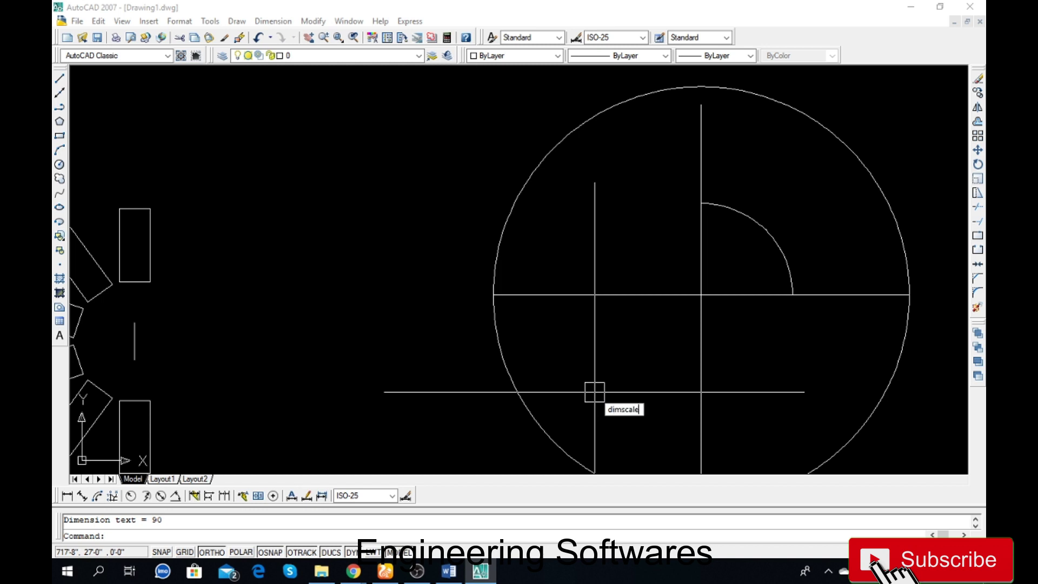
{"action": "key", "text": "Return"}
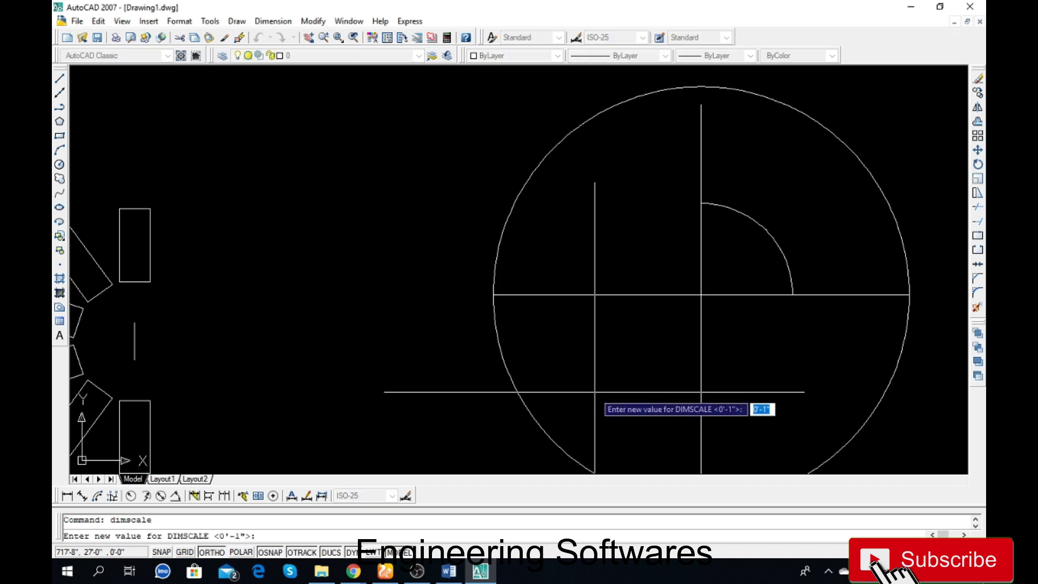
{"action": "type", "text": "2'"}
{"action": "key", "text": "Return"}
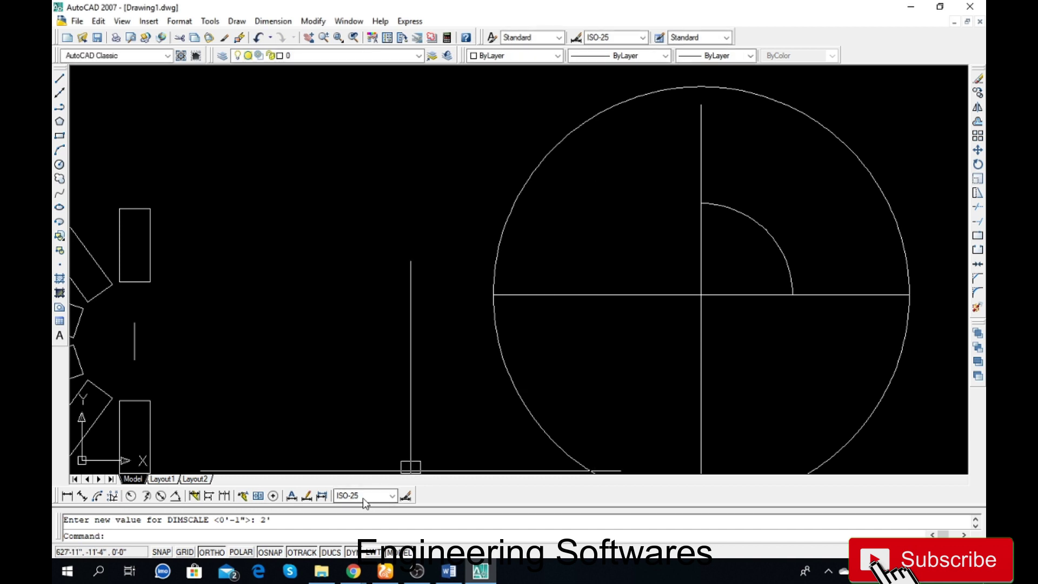
{"action": "left_click", "coordinate": [325, 500]}
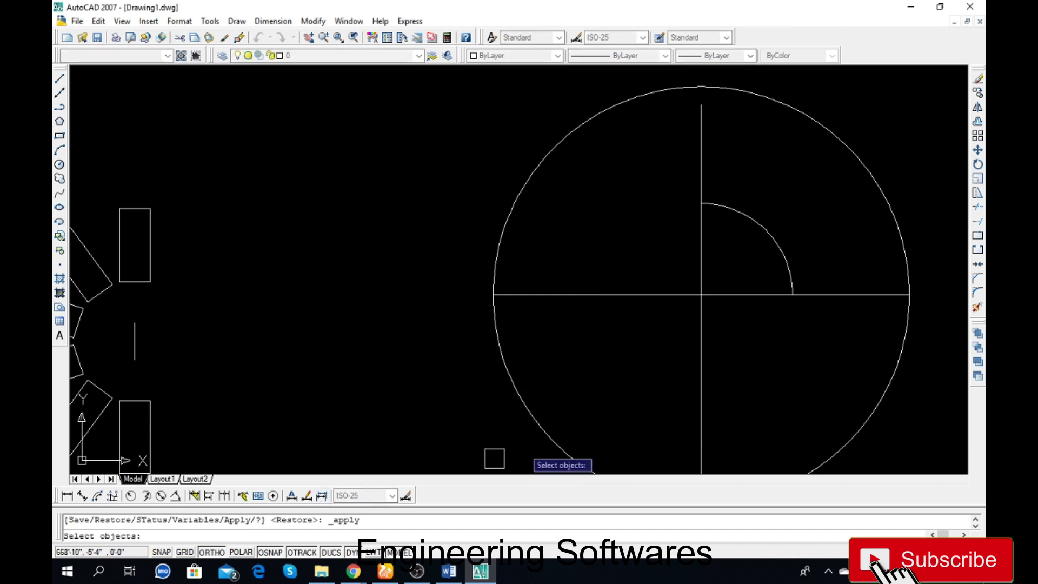
{"action": "left_click", "coordinate": [777, 248]}
{"action": "key", "text": "Return"}
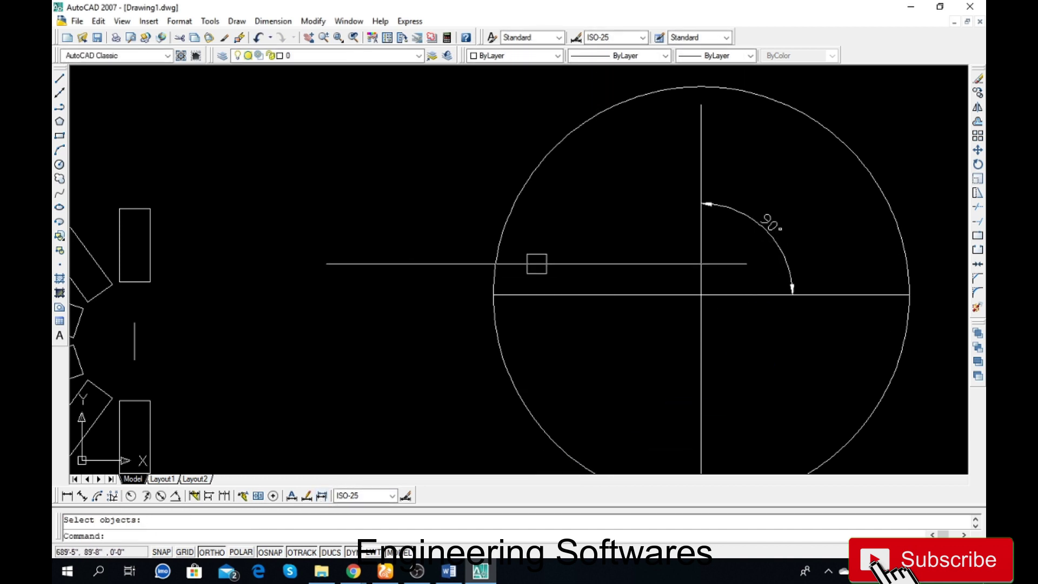
Add a 90° angular dimension in the upper-left quadrant
{"action": "left_click", "coordinate": [176, 496]}
{"action": "left_click", "coordinate": [611, 295]}
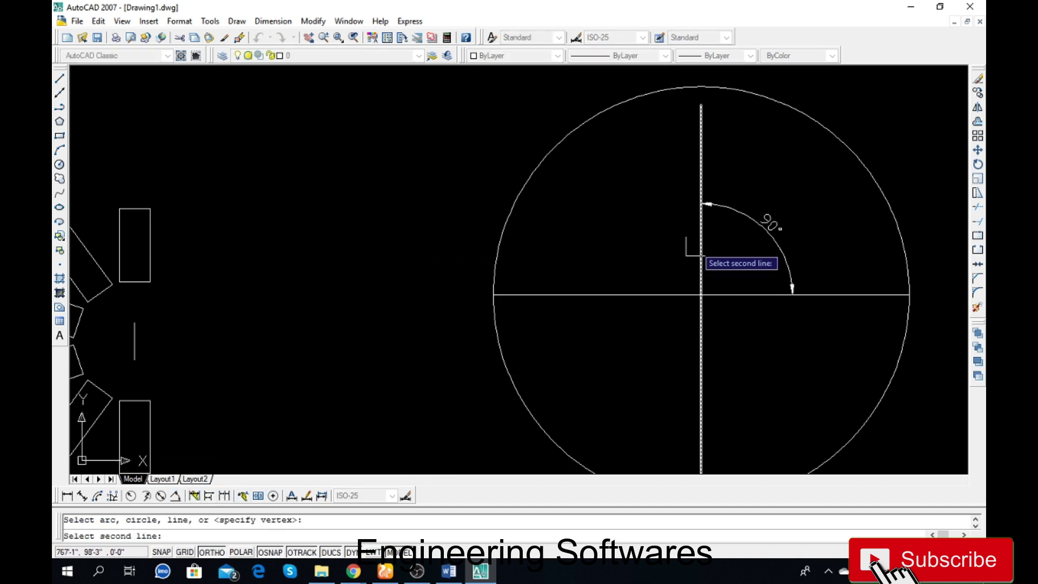
{"action": "left_click", "coordinate": [665, 294]}
{"action": "left_click", "coordinate": [597, 221]}
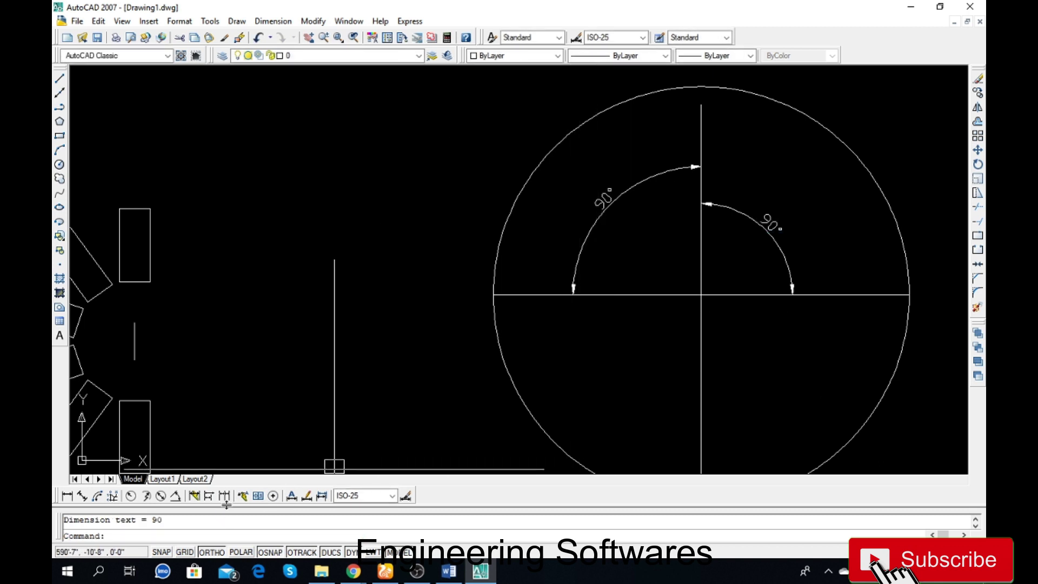
{"action": "left_click", "coordinate": [322, 496]}
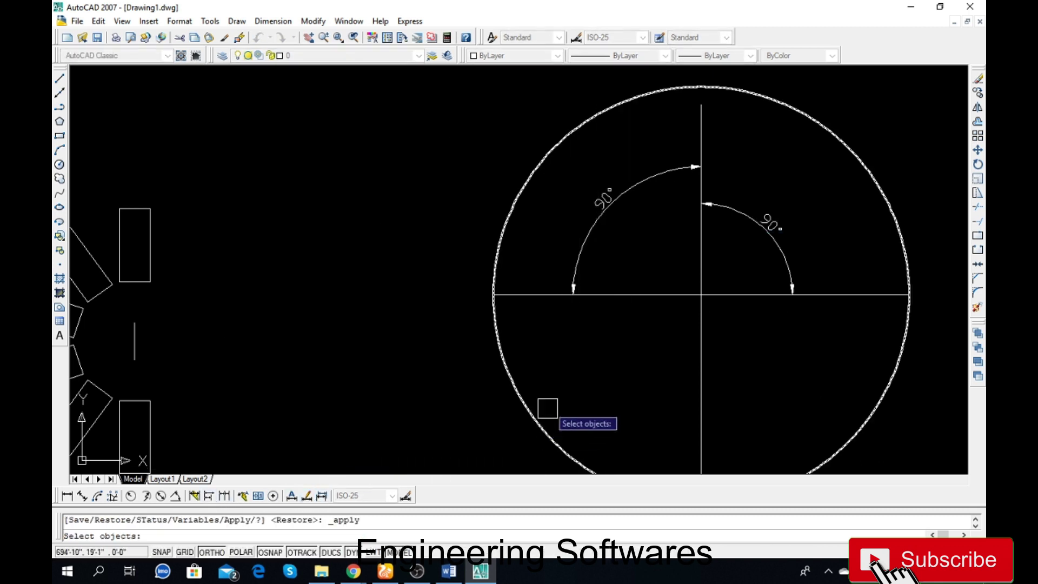
Add 90° angular dimensions in the lower-left and lower-right quadrants
{"action": "left_click", "coordinate": [176, 496]}
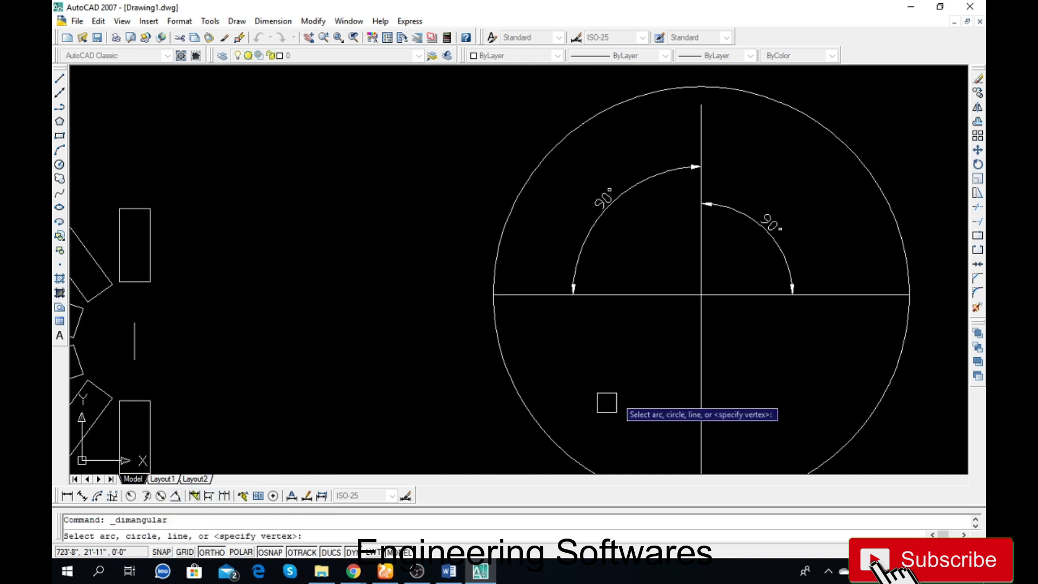
{"action": "left_click", "coordinate": [699, 358]}
{"action": "left_click", "coordinate": [668, 298]}
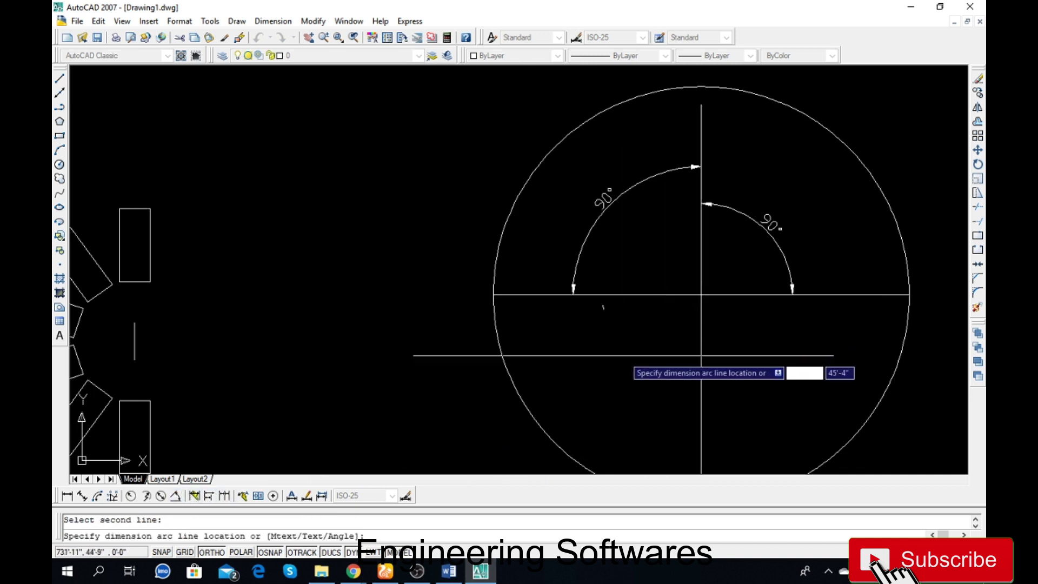
{"action": "left_click", "coordinate": [629, 362]}
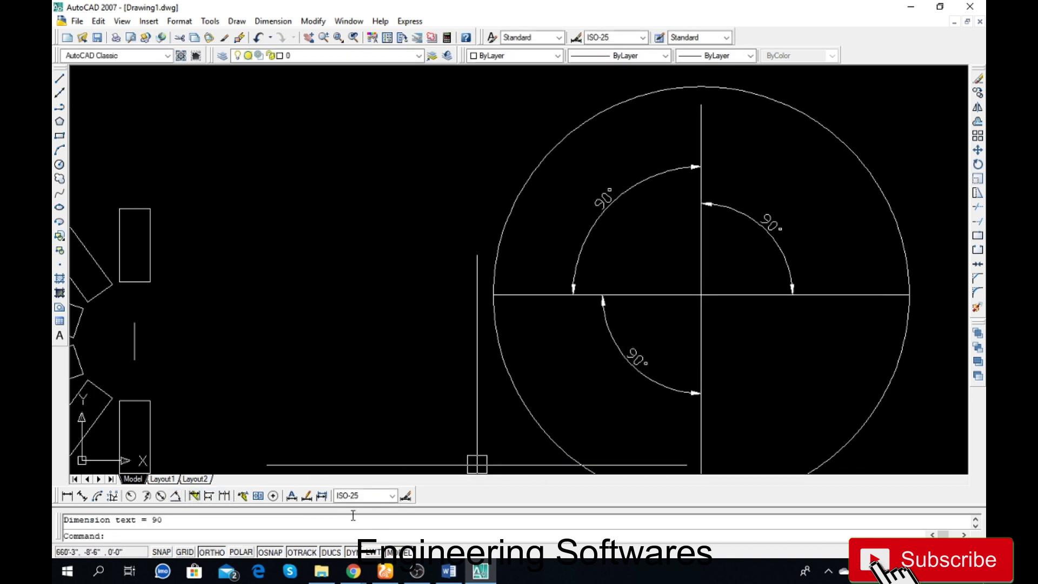
{"action": "left_click", "coordinate": [175, 496]}
{"action": "left_click", "coordinate": [701, 337]}
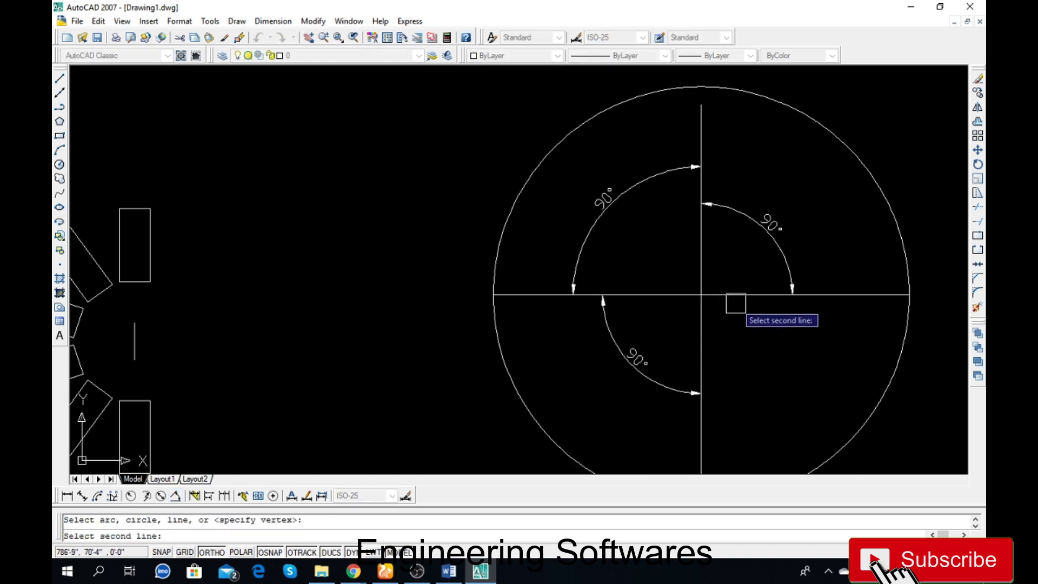
{"action": "left_click", "coordinate": [735, 296]}
{"action": "left_click", "coordinate": [765, 374]}
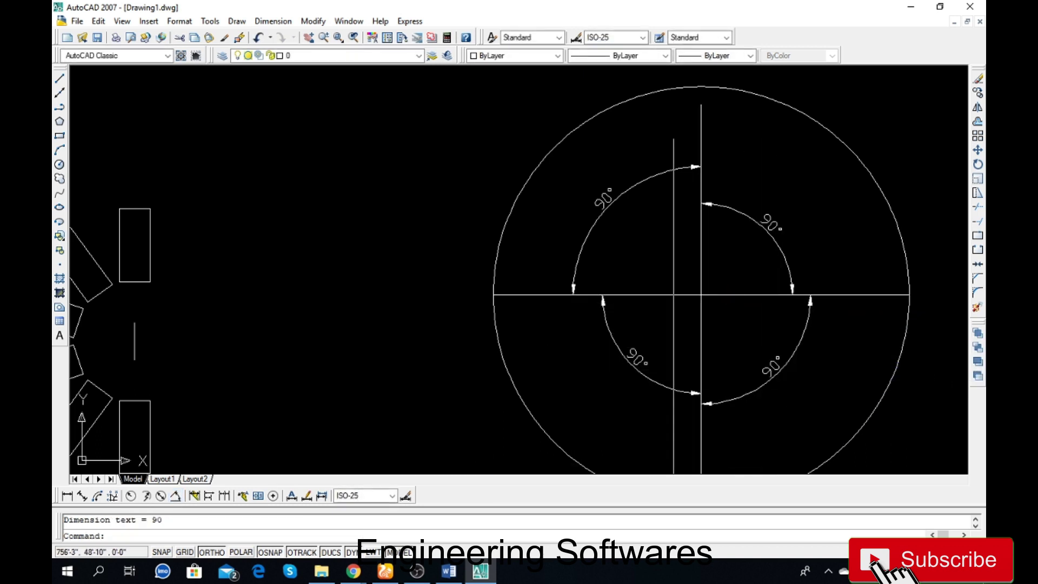
Zoom to show all the drawings
{"action": "scroll", "coordinate": [459, 270], "scroll_direction": "down", "scroll_amount": 1}
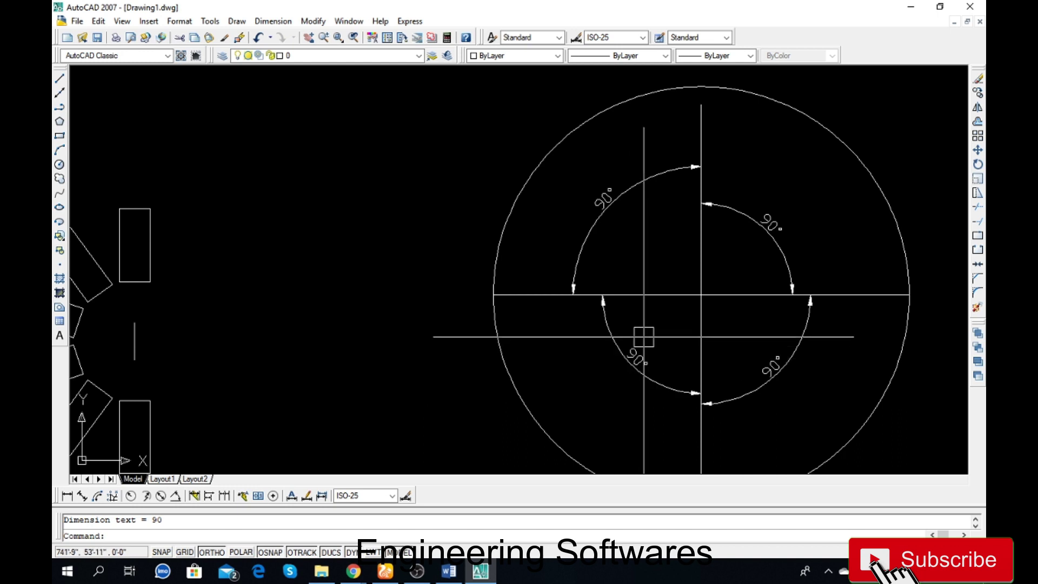
{"action": "type", "text": "z"}
{"action": "key", "text": "Return"}
Zoom out to show every drawing, then draw a new circle in empty space on the right
{"action": "type", "text": "e"}
{"action": "key", "text": "Return"}
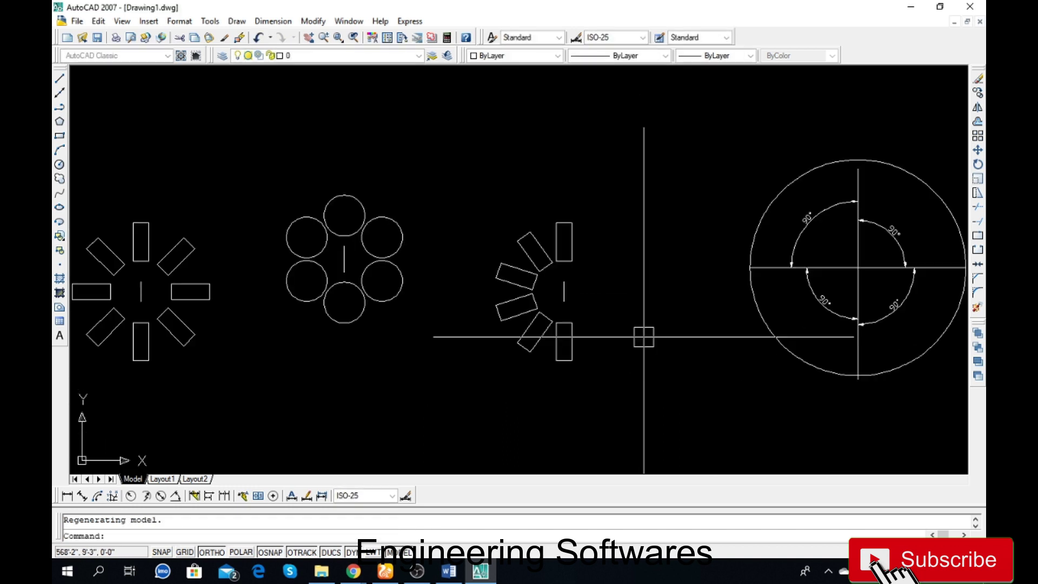
{"action": "scroll", "coordinate": [276, 265], "scroll_direction": "down", "scroll_amount": 4}
{"action": "scroll", "coordinate": [627, 243], "scroll_direction": "up", "scroll_amount": 4}
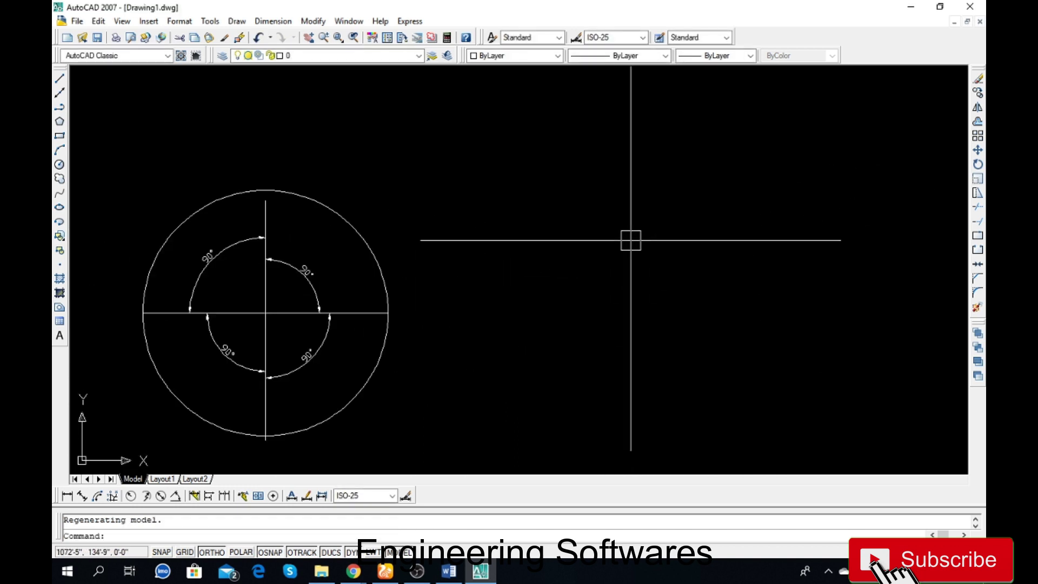
{"action": "scroll", "coordinate": [152, 238], "scroll_direction": "up", "scroll_amount": 1}
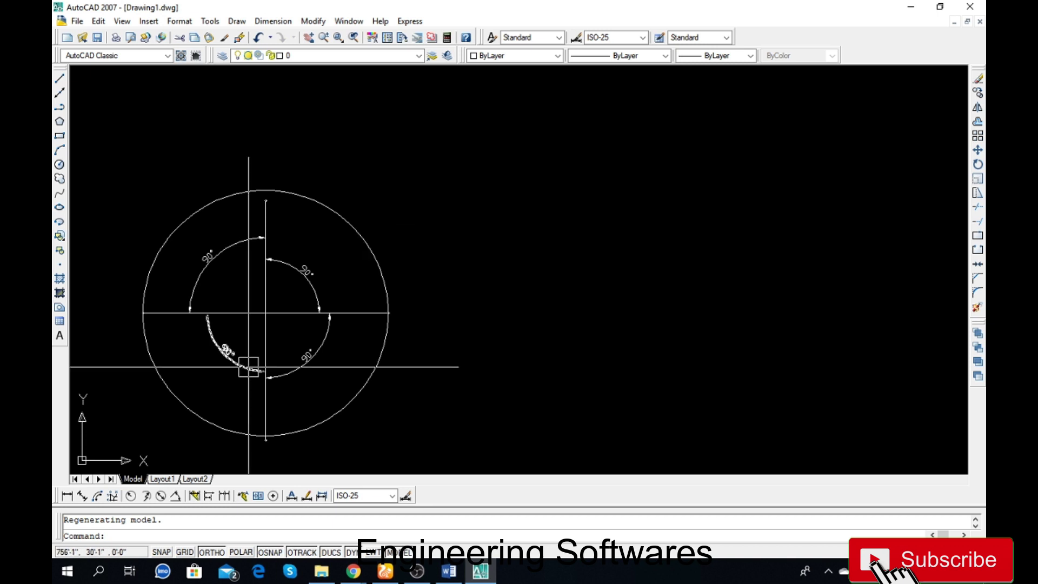
{"action": "left_click", "coordinate": [59, 164]}
{"action": "left_click", "coordinate": [697, 246]}
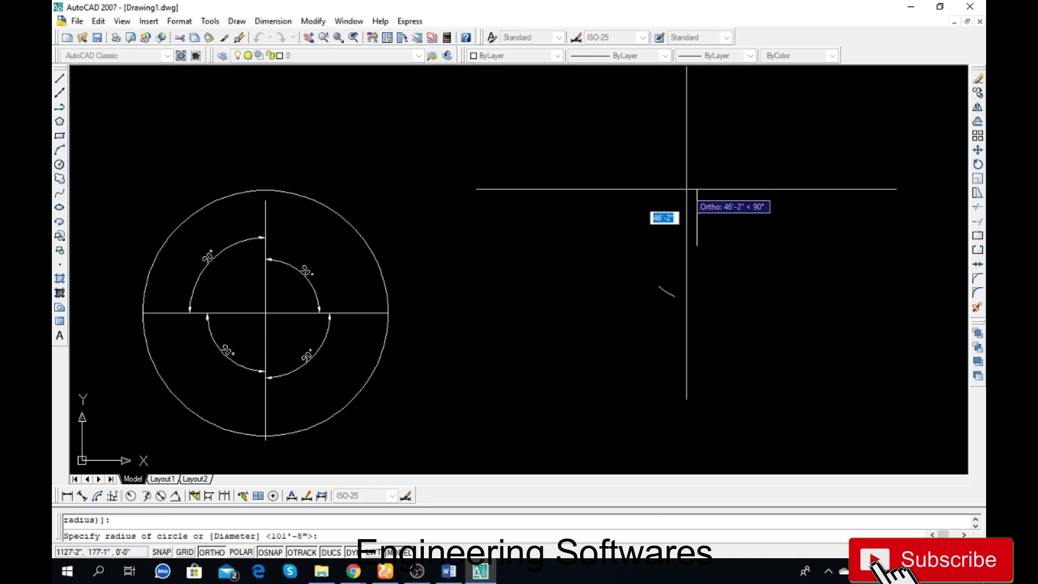
{"action": "left_click", "coordinate": [686, 169]}
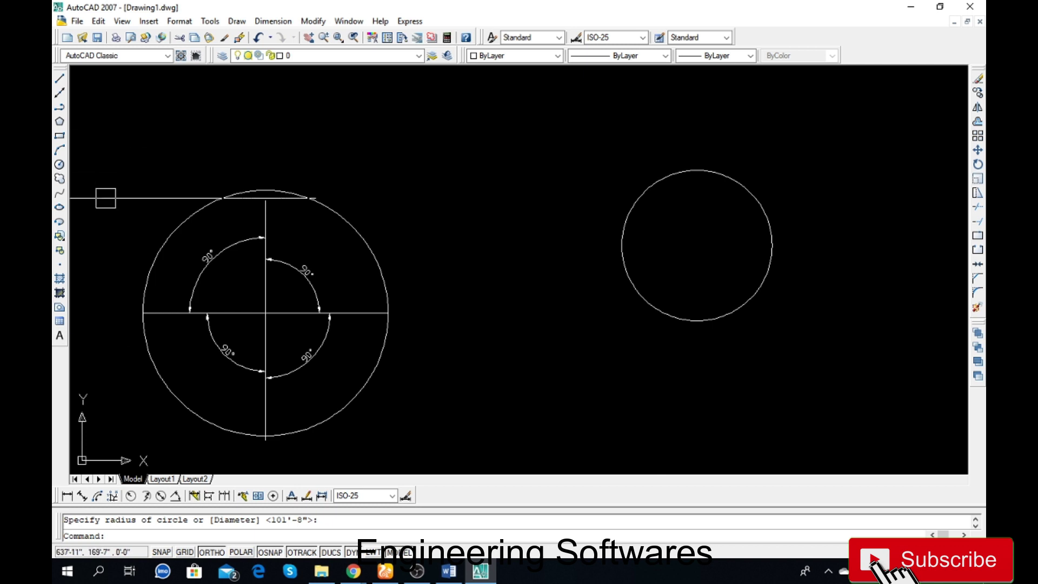
Draw an ellipse whose axis runs from the new circle's centre to its top
{"action": "left_click", "coordinate": [60, 209]}
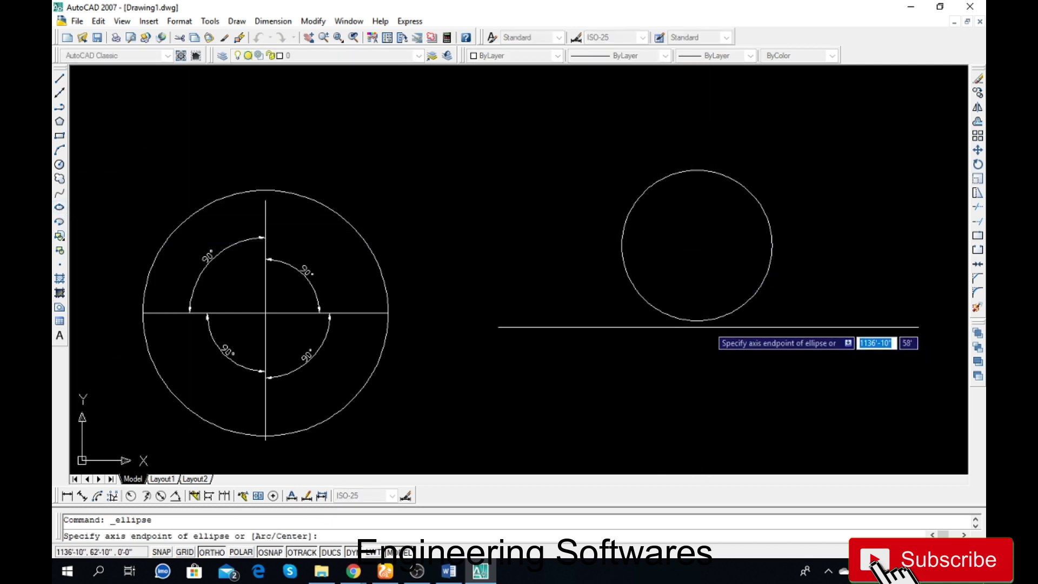
{"action": "left_click", "coordinate": [697, 245]}
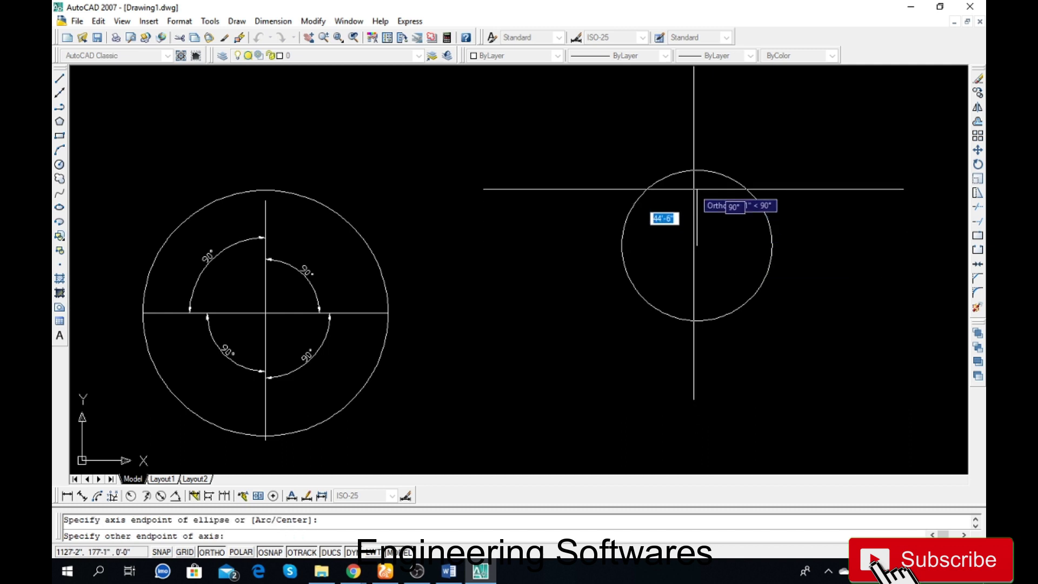
{"action": "left_click", "coordinate": [697, 170]}
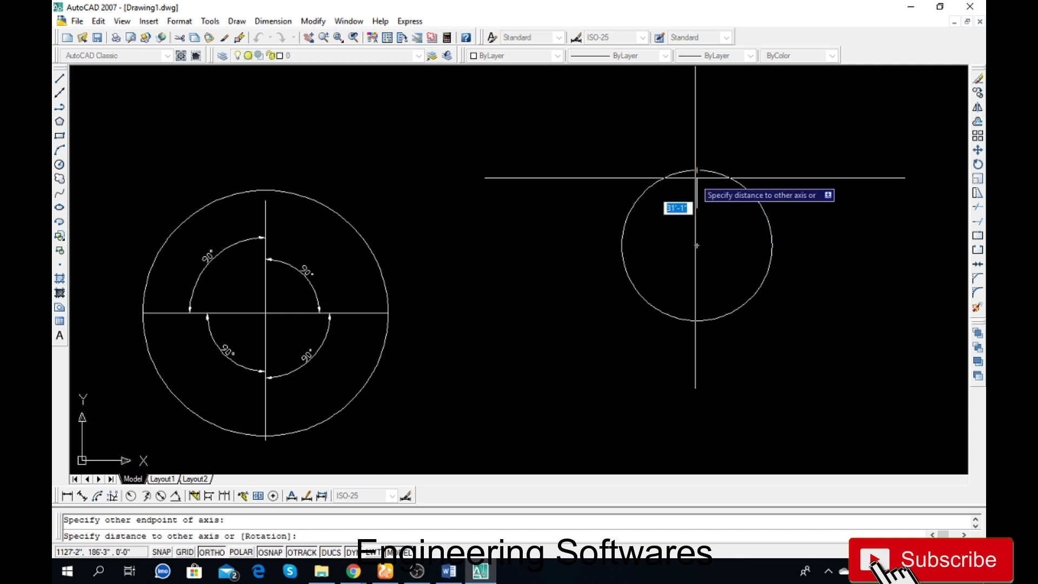
{"action": "left_click", "coordinate": [697, 244]}
Grip-drag the ellipse's side inward to make it a slim vertical petal
{"action": "left_click", "coordinate": [671, 235]}
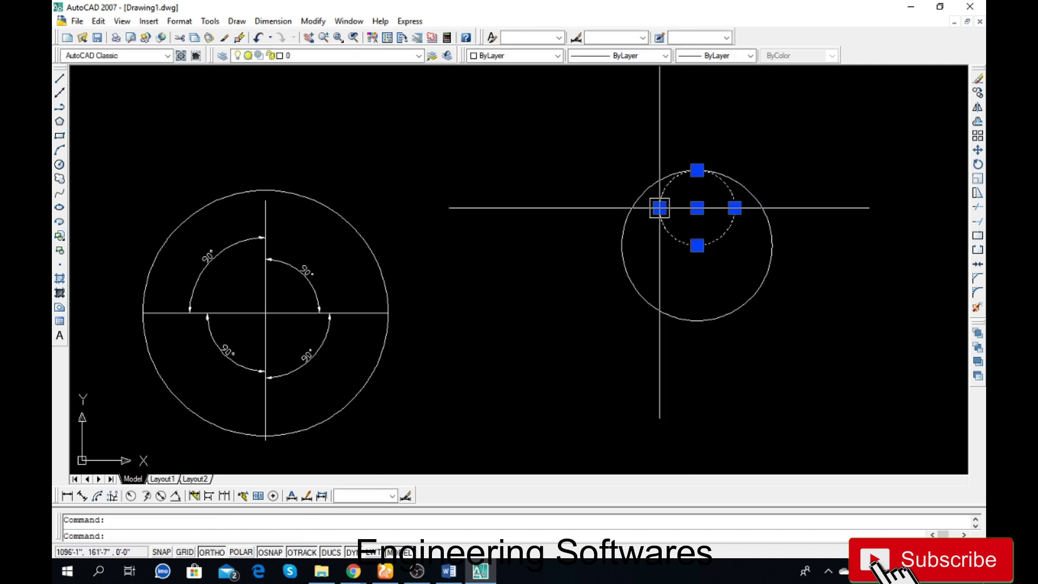
{"action": "left_click", "coordinate": [683, 214]}
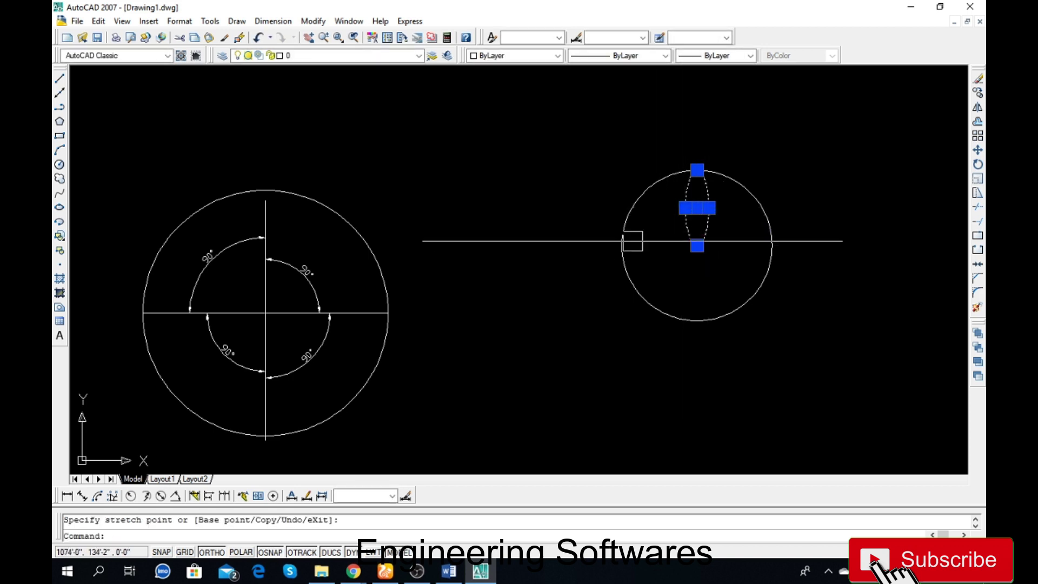
{"action": "key", "text": "Escape"}
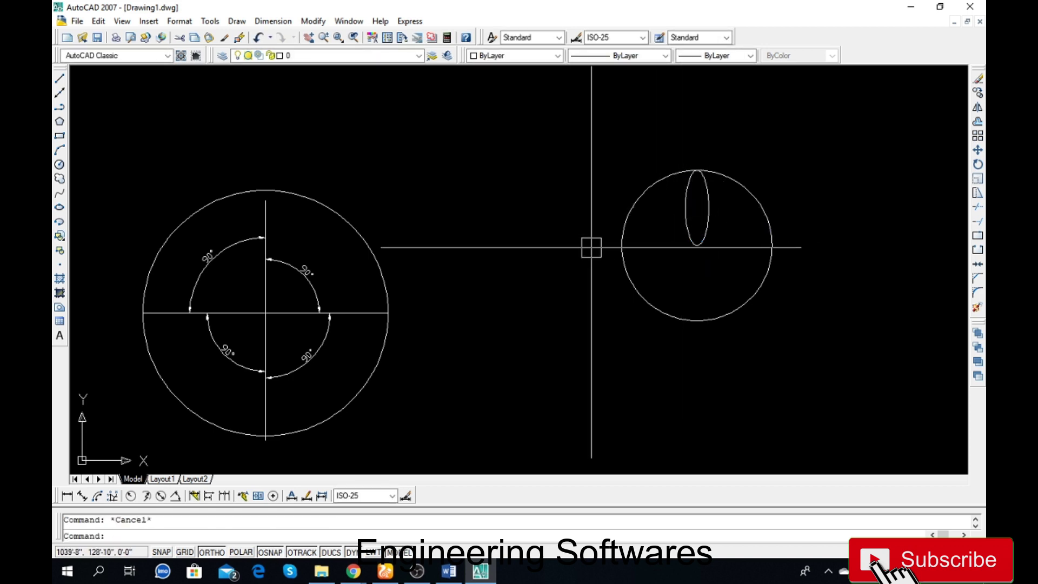
{"action": "type", "text": "c"}
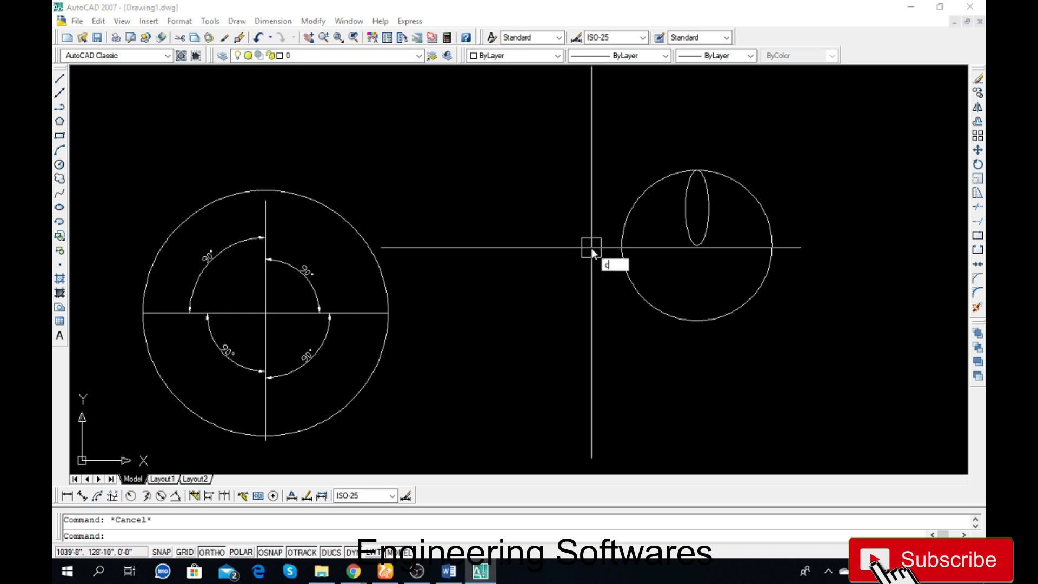
{"action": "key", "text": "Return"}
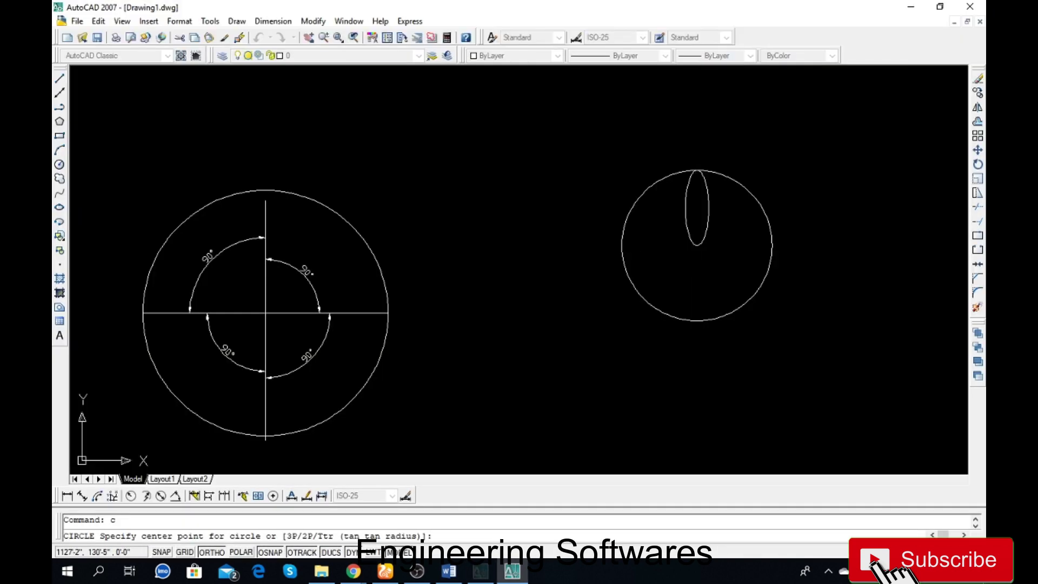
Draw a smaller circle concentric with the right-hand circle
{"action": "key", "text": "Escape"}
{"action": "type", "text": "c"}
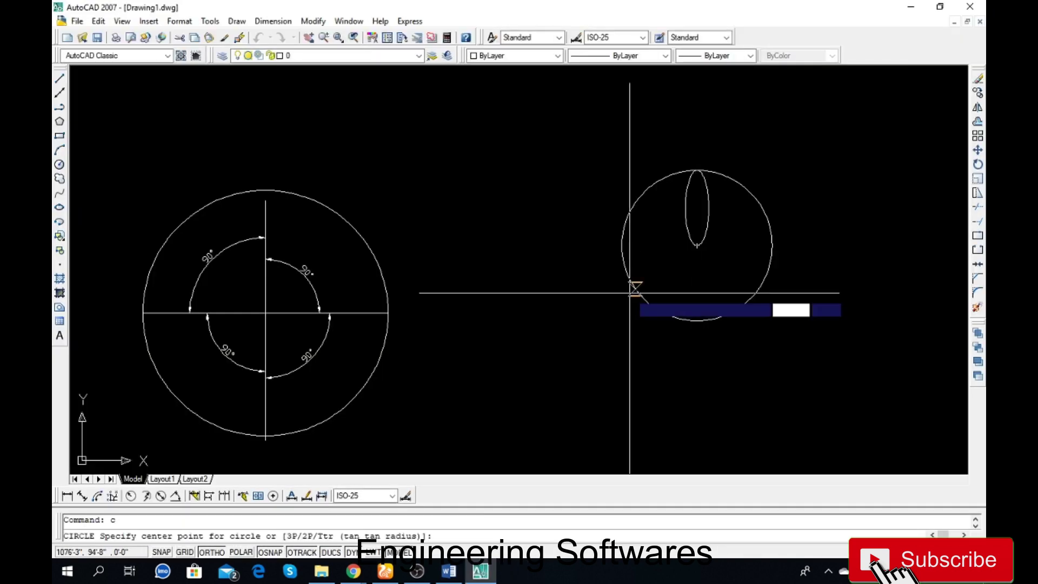
{"action": "key", "text": "Return"}
{"action": "left_click", "coordinate": [697, 245]}
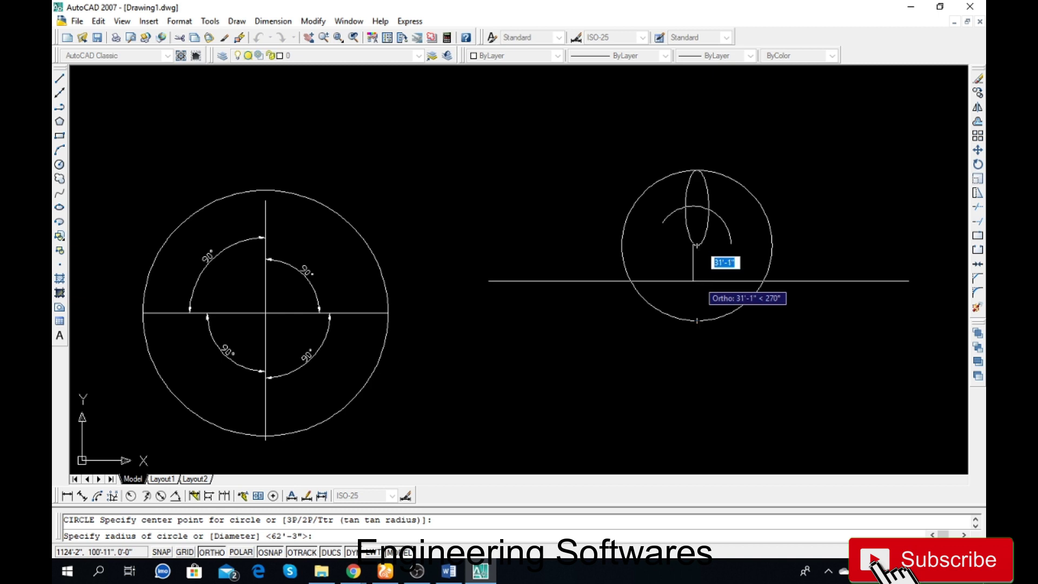
{"action": "left_click", "coordinate": [697, 281]}
Grip-stretch the ellipse so its top end reaches the outer circle's top quadrant
{"action": "scroll", "coordinate": [705, 196], "scroll_direction": "up", "scroll_amount": 2}
{"action": "left_click", "coordinate": [706, 194]}
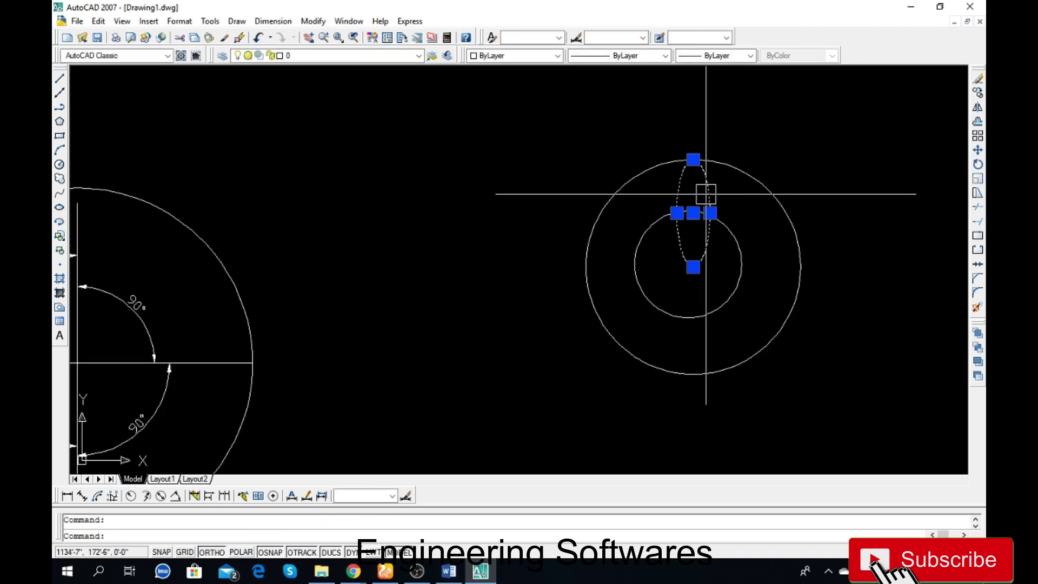
{"action": "left_click", "coordinate": [693, 266]}
{"action": "left_click", "coordinate": [693, 212]}
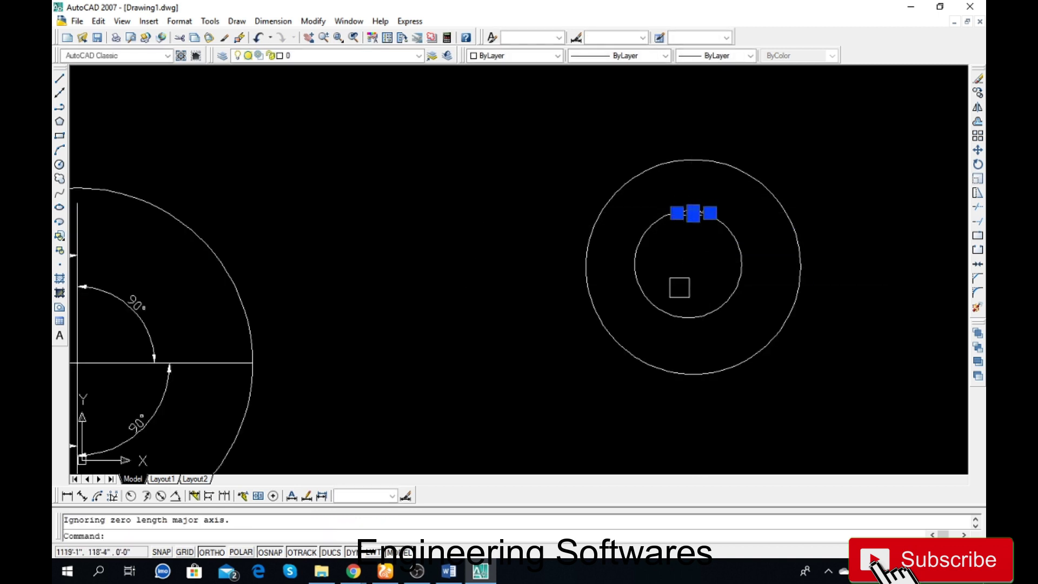
{"action": "scroll", "coordinate": [691, 224], "scroll_direction": "up", "scroll_amount": 2}
{"action": "scroll", "coordinate": [690, 227], "scroll_direction": "up", "scroll_amount": 2}
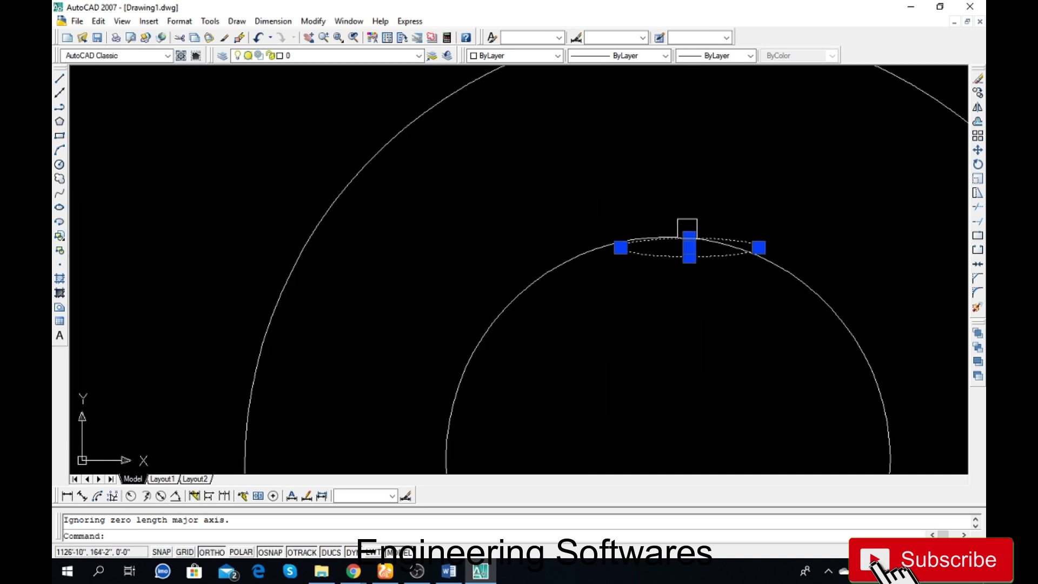
{"action": "left_click", "coordinate": [688, 237]}
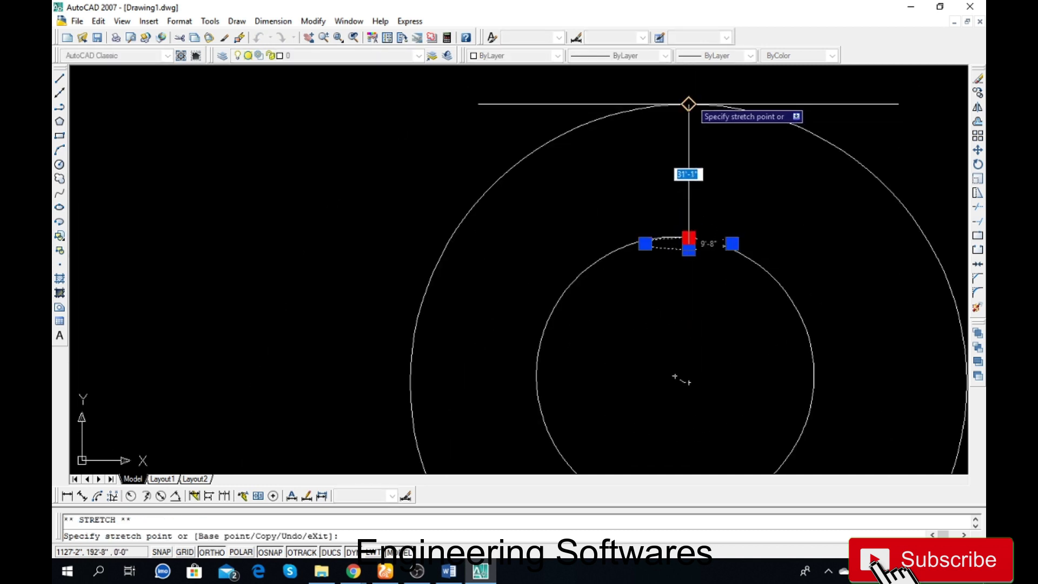
{"action": "left_click", "coordinate": [688, 103]}
{"action": "scroll", "coordinate": [552, 273], "scroll_direction": "down", "scroll_amount": 4}
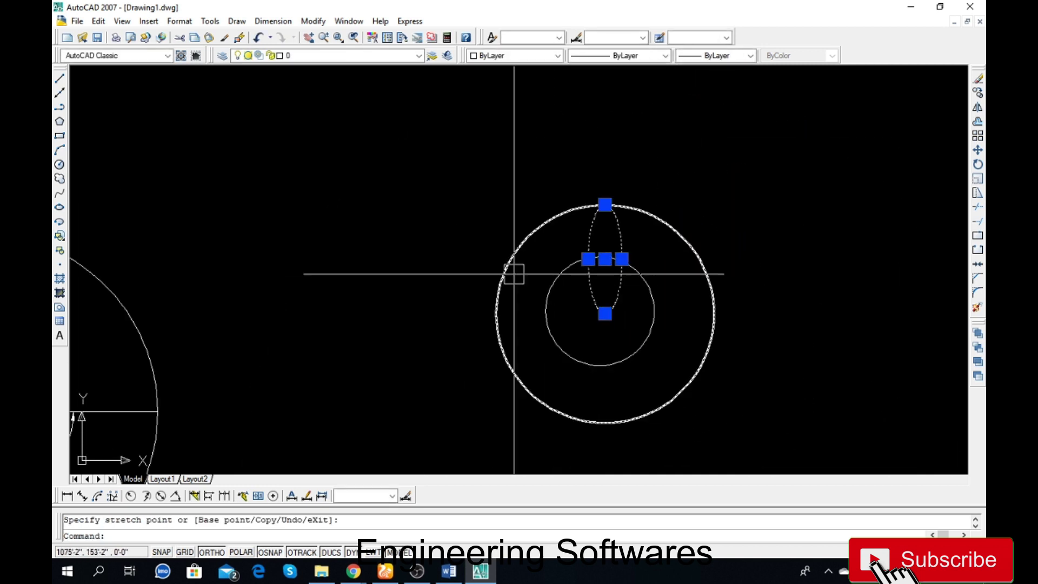
{"action": "key", "text": "Escape"}
{"action": "type", "text": "ar"}
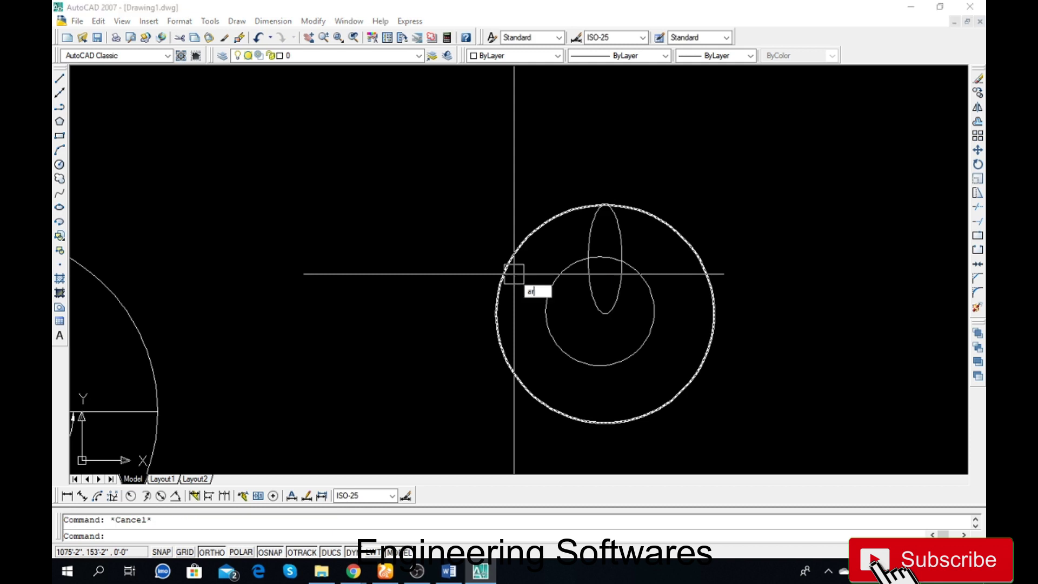
{"action": "key", "text": "Return"}
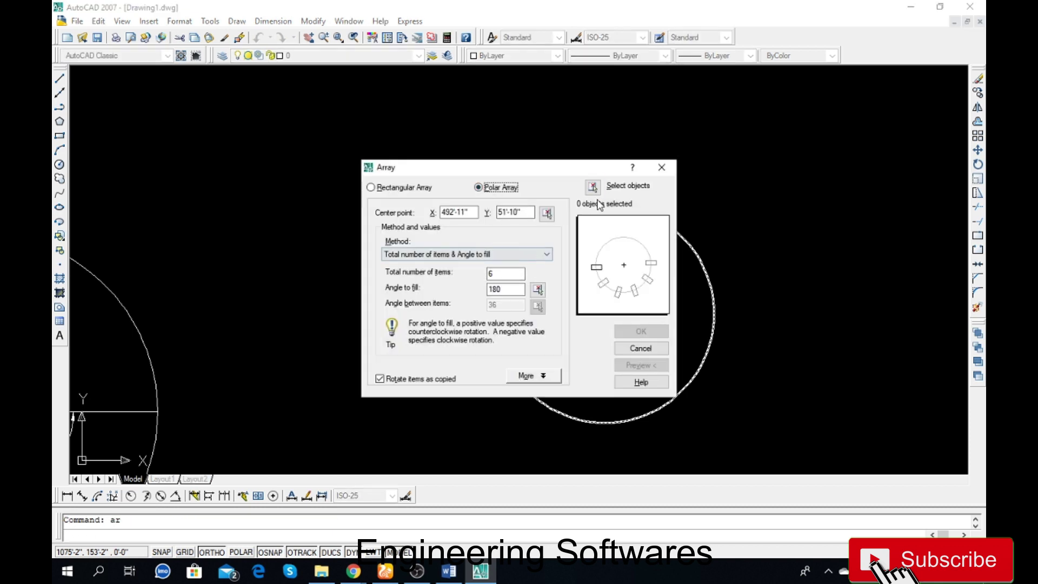
Polar-array the ellipse 8 times over 360° around the circles' centre and preview it
{"action": "left_click", "coordinate": [593, 187]}
{"action": "key", "text": "Return"}
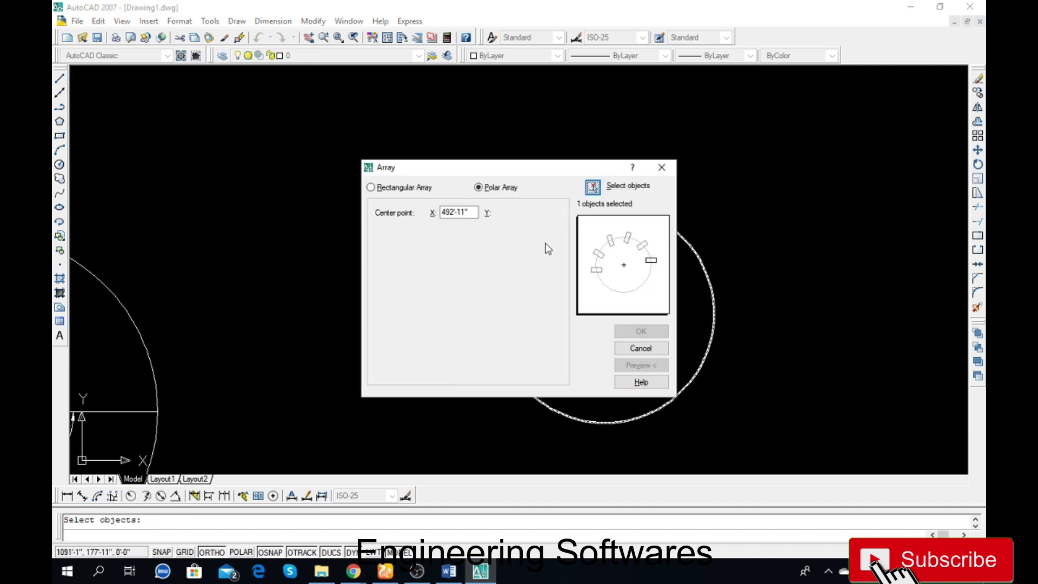
{"action": "left_click", "coordinate": [538, 211]}
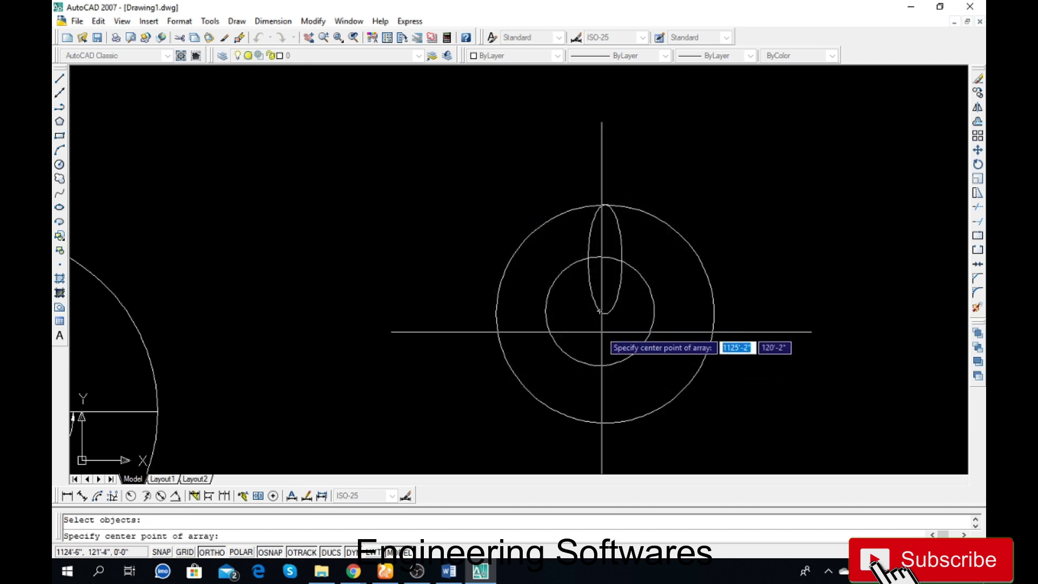
{"action": "left_click", "coordinate": [602, 310]}
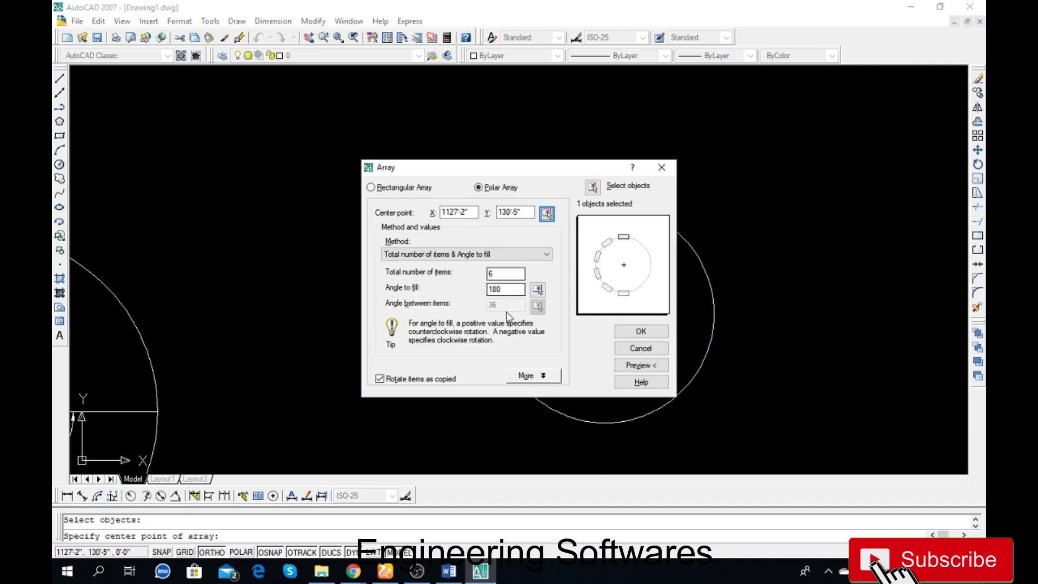
{"action": "key", "text": "Tab"}
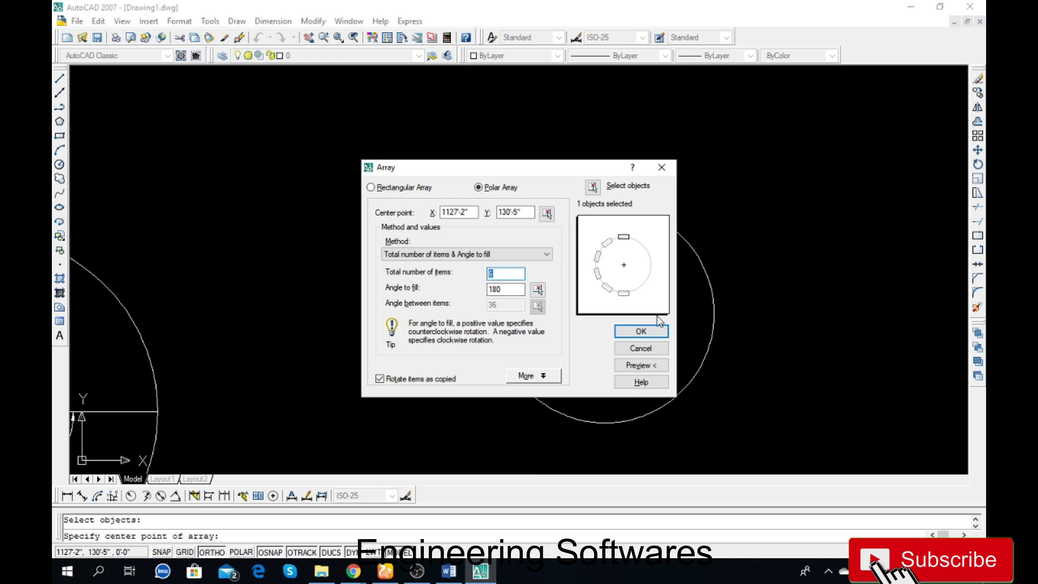
{"action": "type", "text": "8"}
{"action": "key", "text": "Tab"}
{"action": "type", "text": "360"}
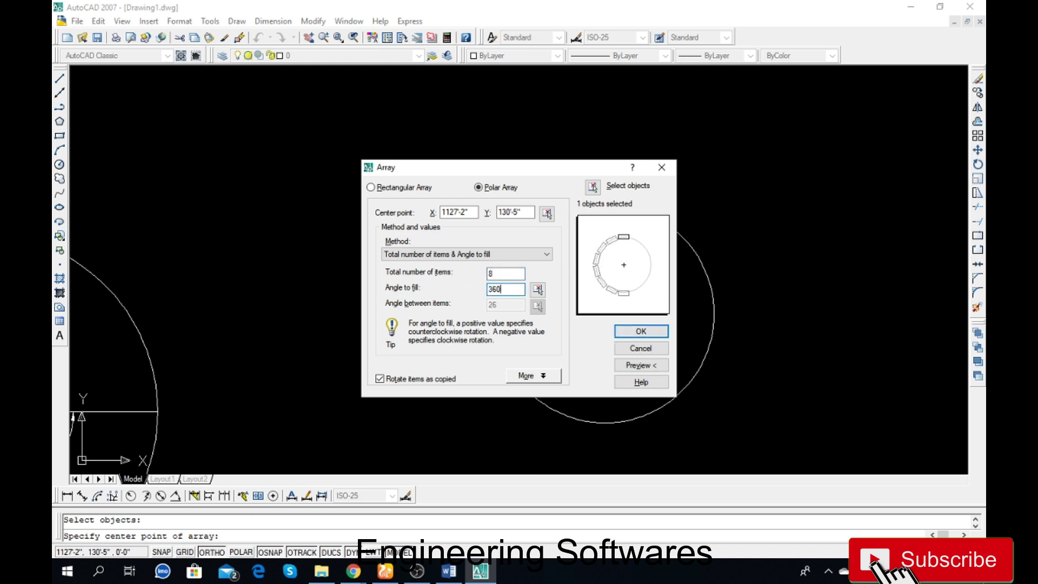
{"action": "left_click", "coordinate": [666, 368]}
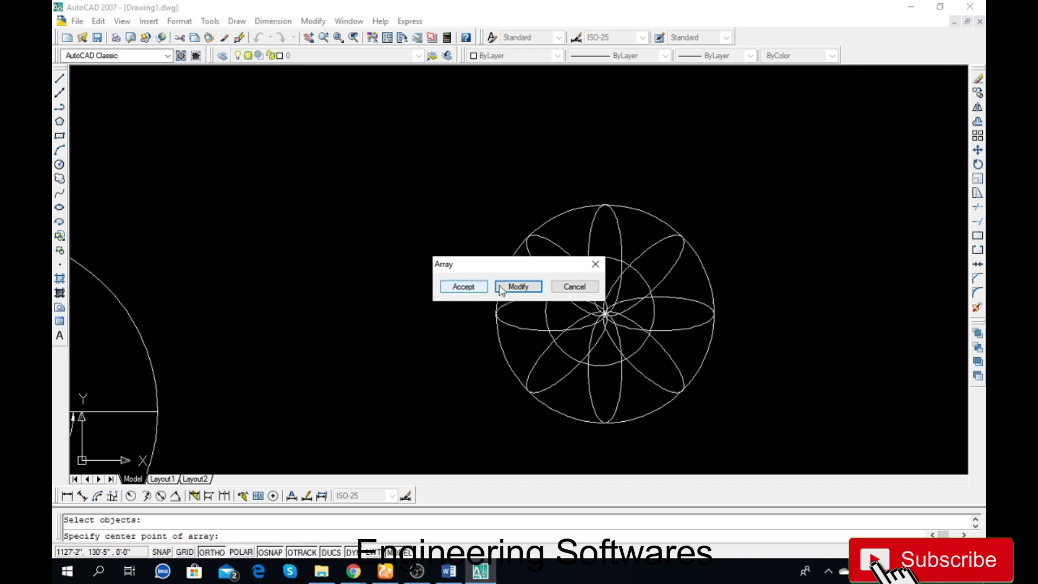
Accept the eight-petal ellipse array and zoom until all figures are visible together
{"action": "left_click", "coordinate": [472, 291]}
{"action": "scroll", "coordinate": [591, 248], "scroll_direction": "down", "scroll_amount": 3}
{"action": "scroll", "coordinate": [574, 254], "scroll_direction": "down", "scroll_amount": 2}
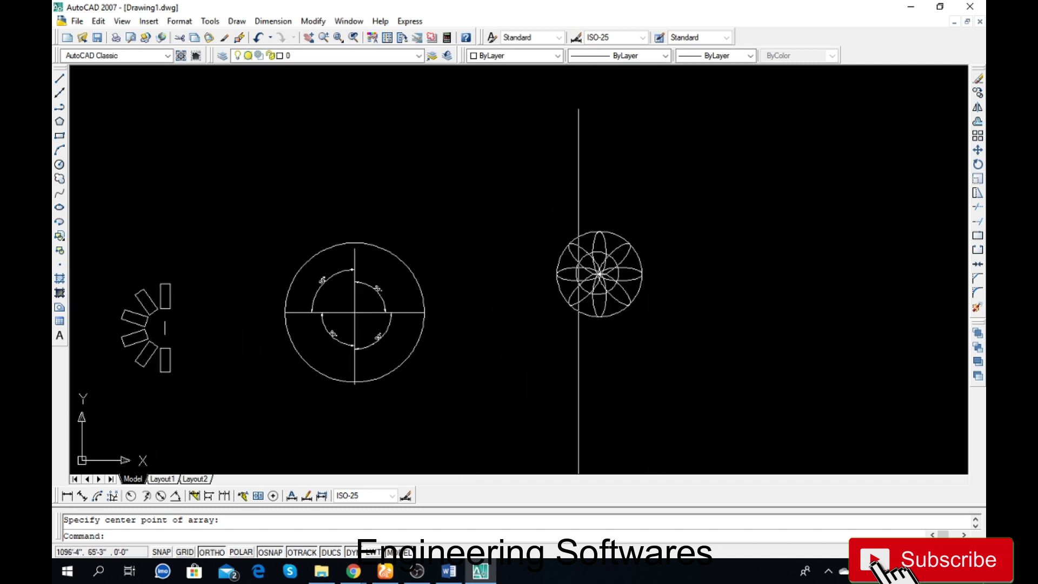
{"action": "scroll", "coordinate": [574, 254], "scroll_direction": "down", "scroll_amount": 2}
{"action": "scroll", "coordinate": [147, 351], "scroll_direction": "up", "scroll_amount": 3}
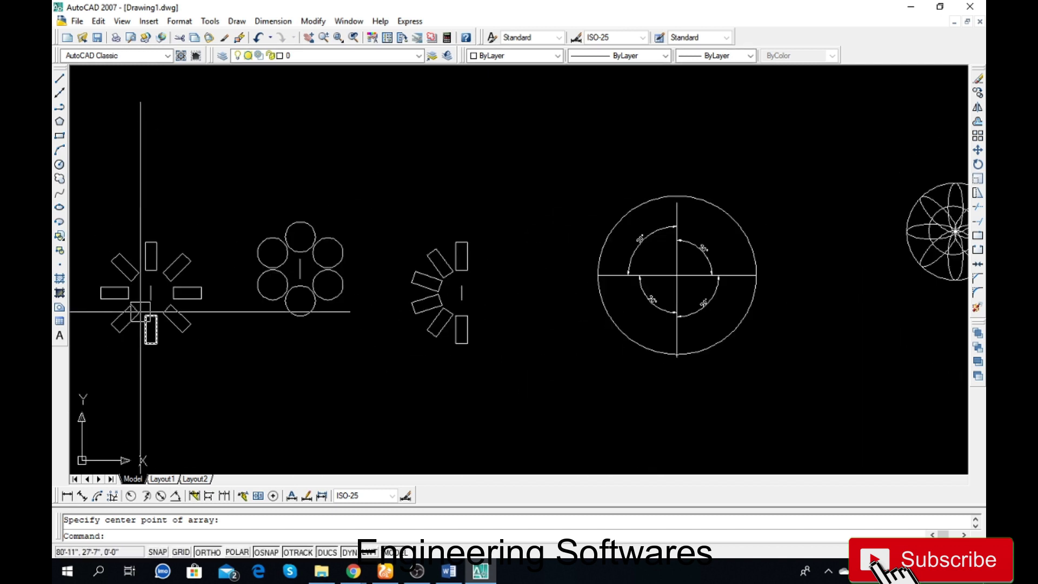
{"action": "scroll", "coordinate": [351, 294], "scroll_direction": "down", "scroll_amount": 3}
{"action": "scroll", "coordinate": [408, 275], "scroll_direction": "up", "scroll_amount": 2}
{"action": "scroll", "coordinate": [493, 280], "scroll_direction": "down", "scroll_amount": 2}
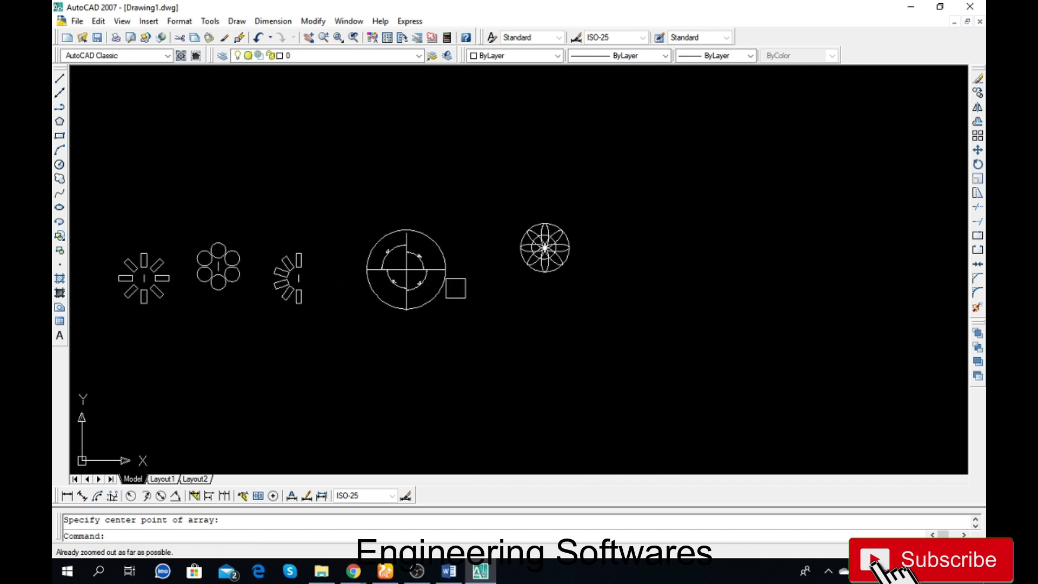
{"action": "scroll", "coordinate": [454, 287], "scroll_direction": "down", "scroll_amount": 1}
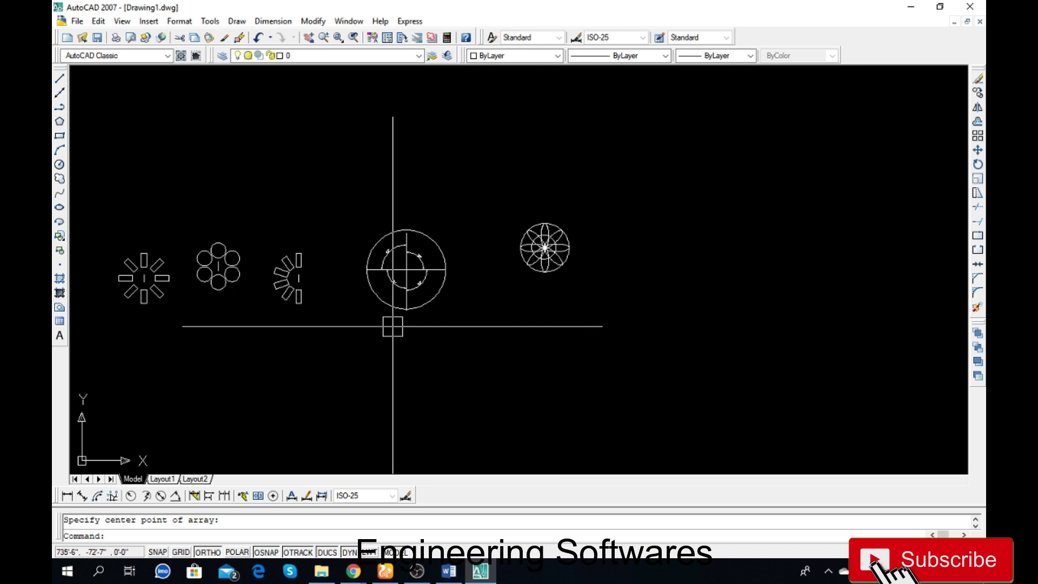
{"action": "scroll", "coordinate": [658, 291], "scroll_direction": "down", "scroll_amount": 1}
{"action": "scroll", "coordinate": [314, 303], "scroll_direction": "up", "scroll_amount": 1}
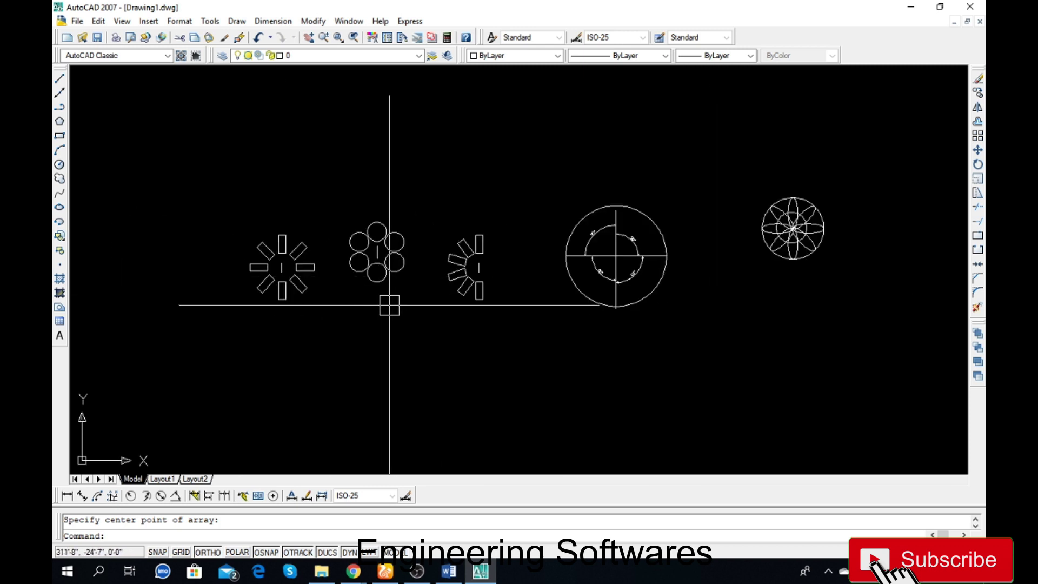